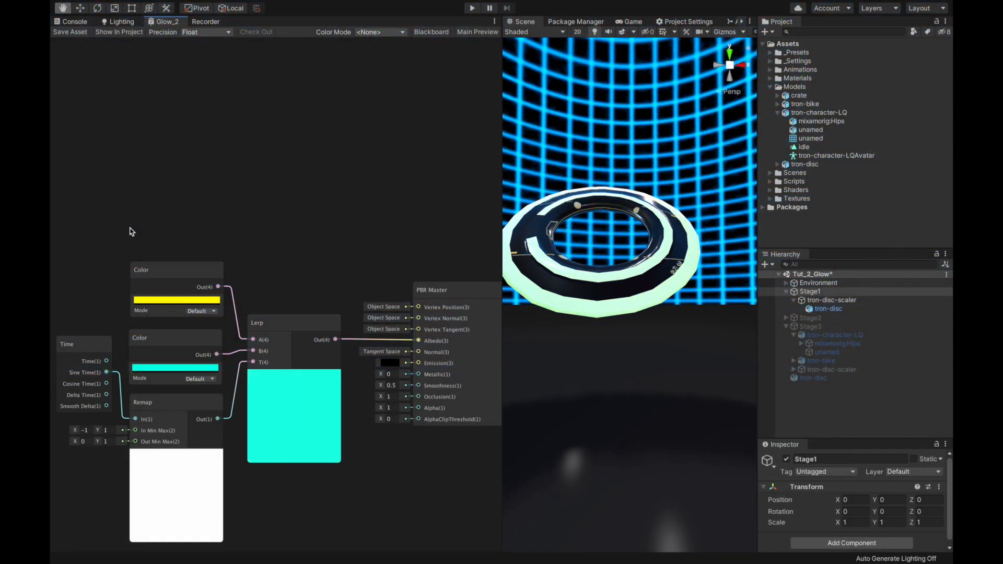
Step: Convert both Color nodes feeding the Lerp into properties, and place the resulting property nodes beside the Lerp inputs
{"action": "left_click_drag", "start_coordinate": [130, 229], "coordinate": [209, 344]}
{"action": "right_click", "coordinate": [181, 286]}
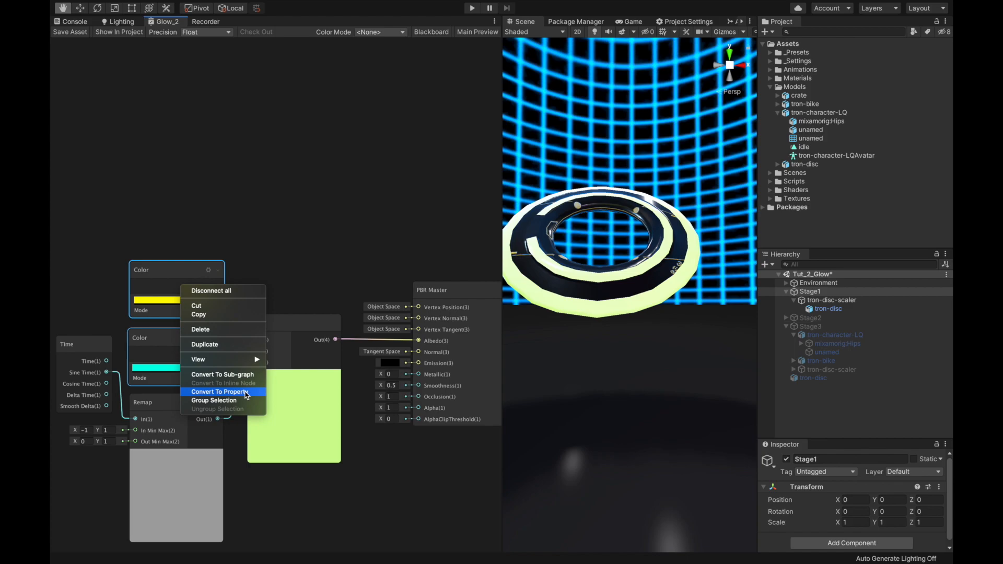
{"action": "left_click", "coordinate": [245, 393]}
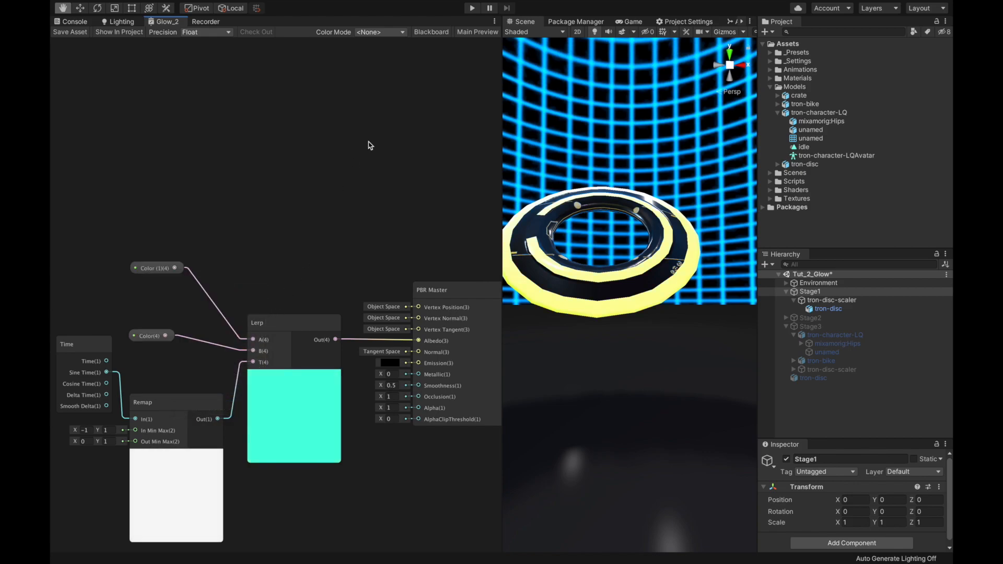
{"action": "left_click", "coordinate": [430, 32]}
{"action": "left_click_drag", "start_coordinate": [161, 272], "coordinate": [178, 322]}
{"action": "left_click_drag", "start_coordinate": [157, 337], "coordinate": [181, 371]}
{"action": "left_click_drag", "start_coordinate": [173, 315], "coordinate": [188, 332]}
Step: Move the yellow Color (1) property to the start of the property list and rename it Color_1
{"action": "left_click_drag", "start_coordinate": [82, 175], "coordinate": [100, 89]}
{"action": "double_click", "coordinate": [97, 87]}
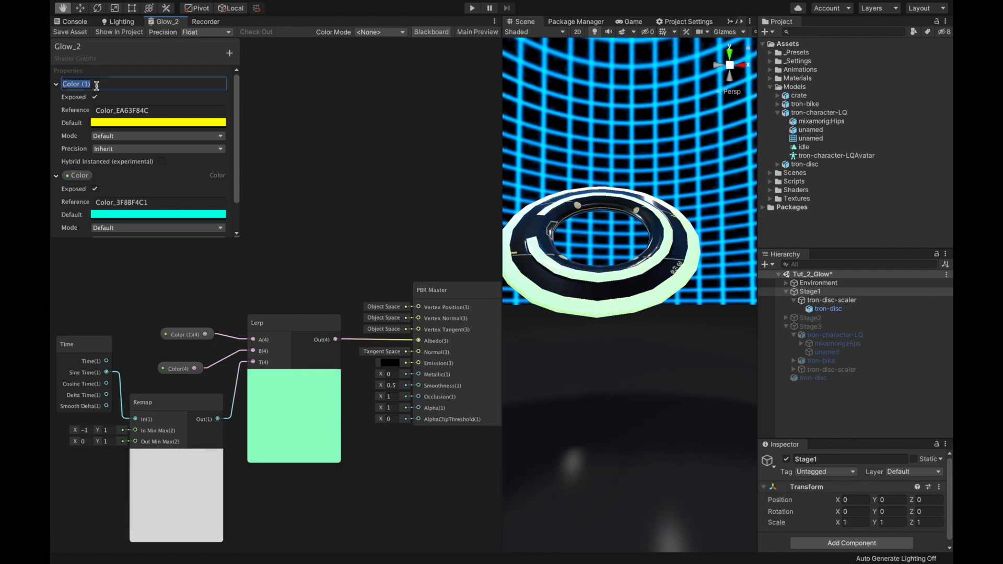
{"action": "left_click", "coordinate": [103, 87]}
{"action": "key", "text": "BackSpace"}
{"action": "key", "text": "BackSpace"}
{"action": "key", "text": "BackSpace"}
{"action": "key", "text": "BackSpace"}
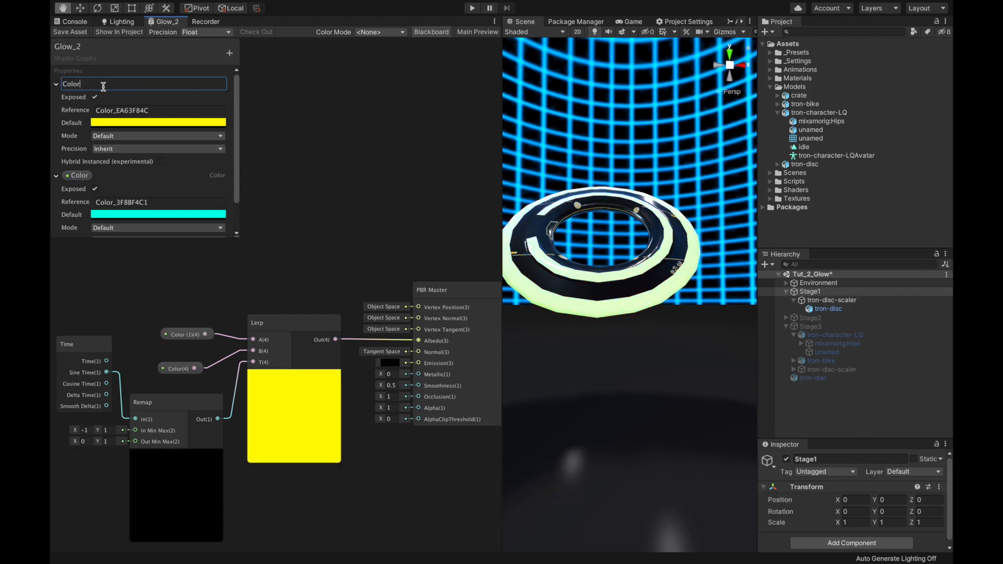
{"action": "type", "text": "_1"}
Step: Rename the cyan Color property as Color_2
{"action": "left_click", "coordinate": [85, 175]}
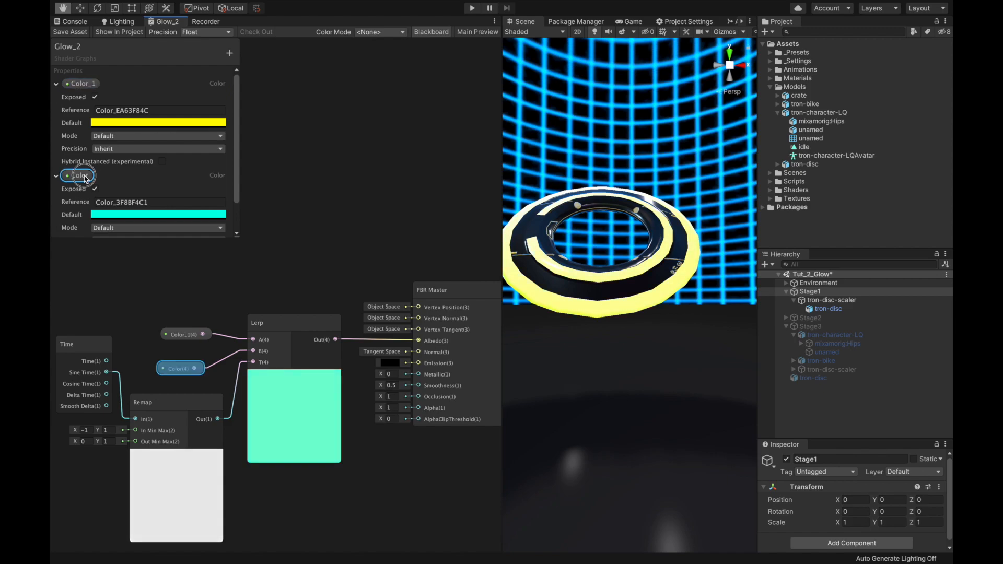
{"action": "double_click", "coordinate": [86, 176]}
{"action": "type", "text": "_2"}
{"action": "key", "text": "Return"}
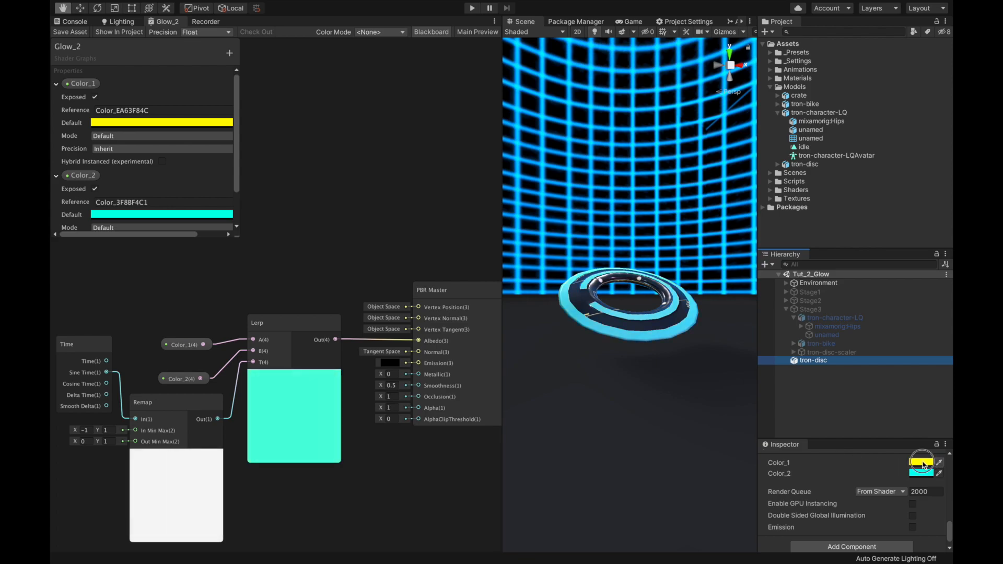
Step: Try different hues for Color_1 on the tron-disc material, including the red FF2600
{"action": "left_click", "coordinate": [922, 465]}
{"action": "left_click_drag", "start_coordinate": [527, 288], "coordinate": [434, 313]}
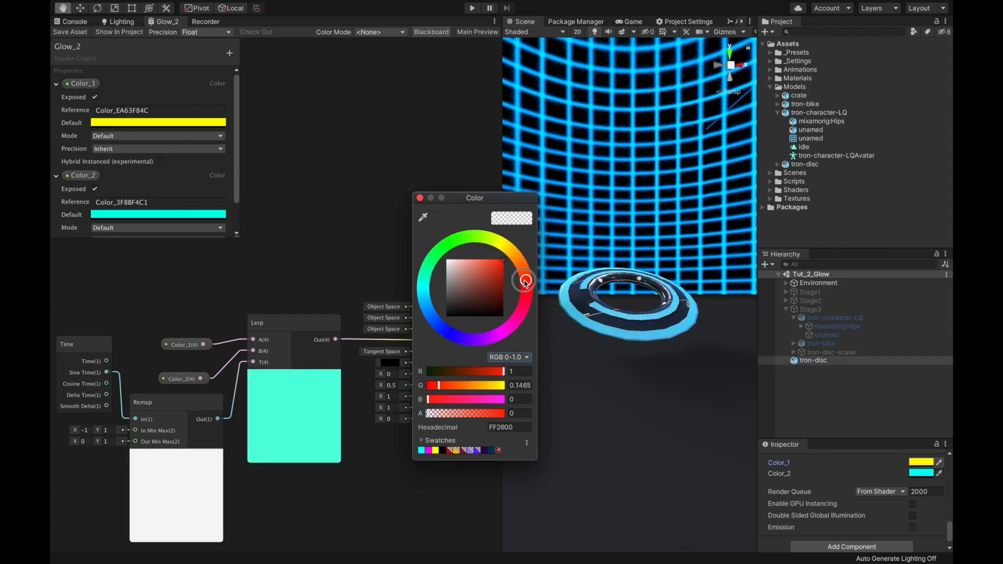
{"action": "left_click_drag", "start_coordinate": [522, 240], "coordinate": [526, 288]}
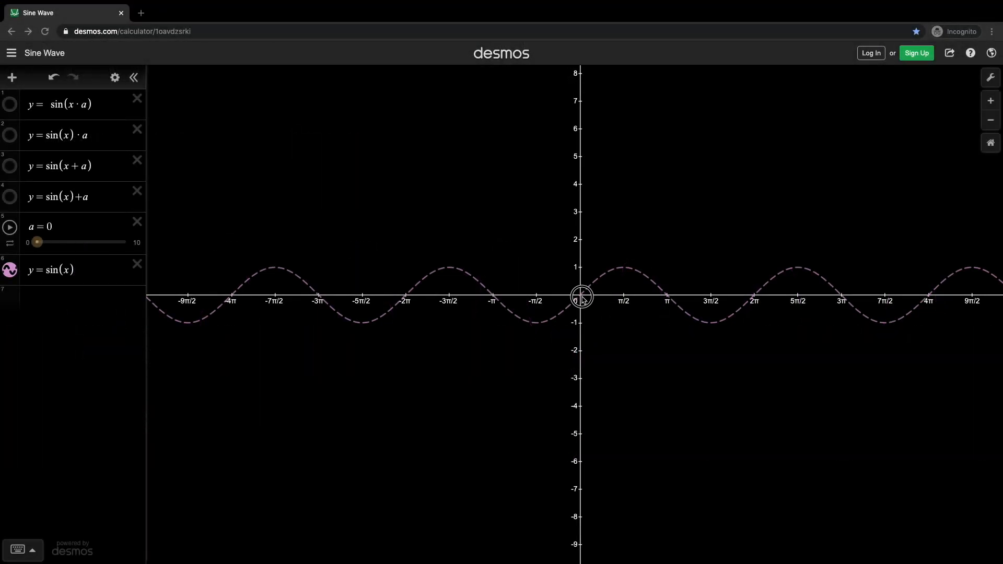
Step: In the Desmos Sine Wave graph, plot y=sin(x+a) and y=sin(x)+a instead of y=sin(x), and raise a to 2.5
{"action": "left_click", "coordinate": [582, 297]}
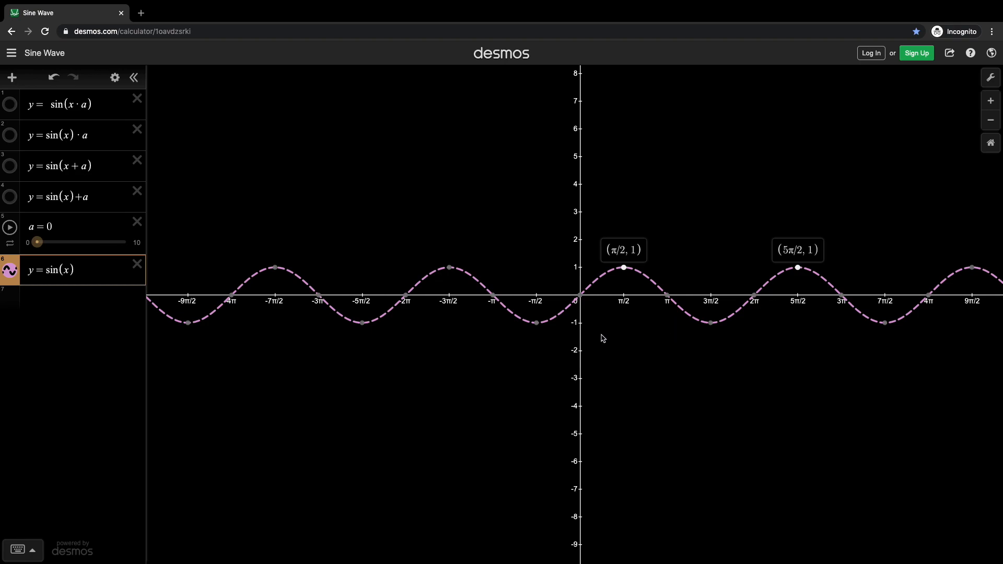
{"action": "left_click", "coordinate": [11, 276]}
{"action": "left_click", "coordinate": [11, 168]}
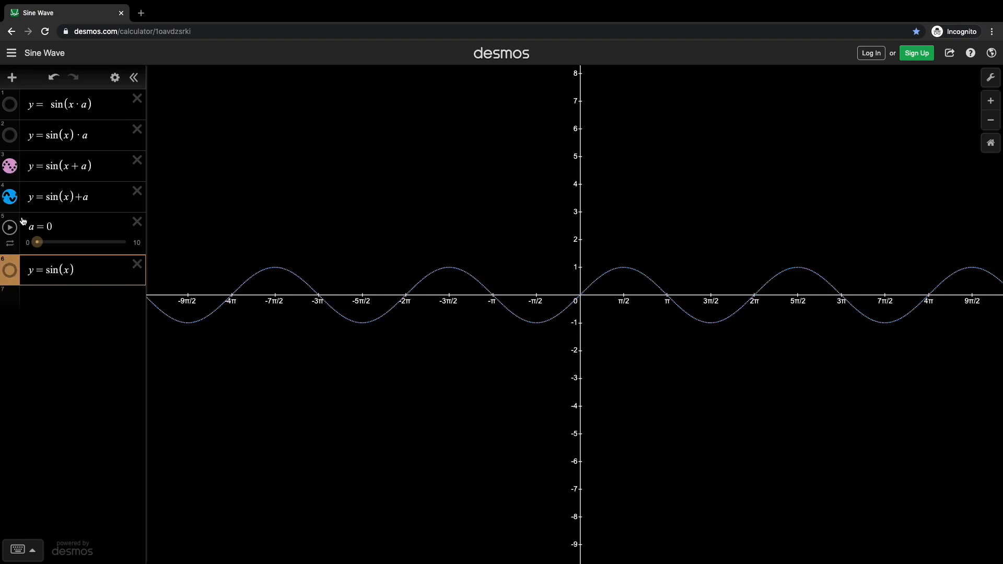
{"action": "mouse_move", "coordinate": [40, 244]}
{"action": "left_mouse_down"}
{"action": "mouse_move", "coordinate": [107, 243]}
{"action": "mouse_move", "coordinate": [42, 248]}
{"action": "mouse_move", "coordinate": [105, 242]}
{"action": "mouse_move", "coordinate": [44, 248]}
{"action": "mouse_move", "coordinate": [59, 244]}
{"action": "left_mouse_up"}
Step: Plot y=sin(x·a) and y=sin(x)·a in place of the shifted sine curves, and vary a to compare them
{"action": "left_click", "coordinate": [10, 198]}
{"action": "left_click", "coordinate": [10, 167]}
{"action": "left_click", "coordinate": [11, 136]}
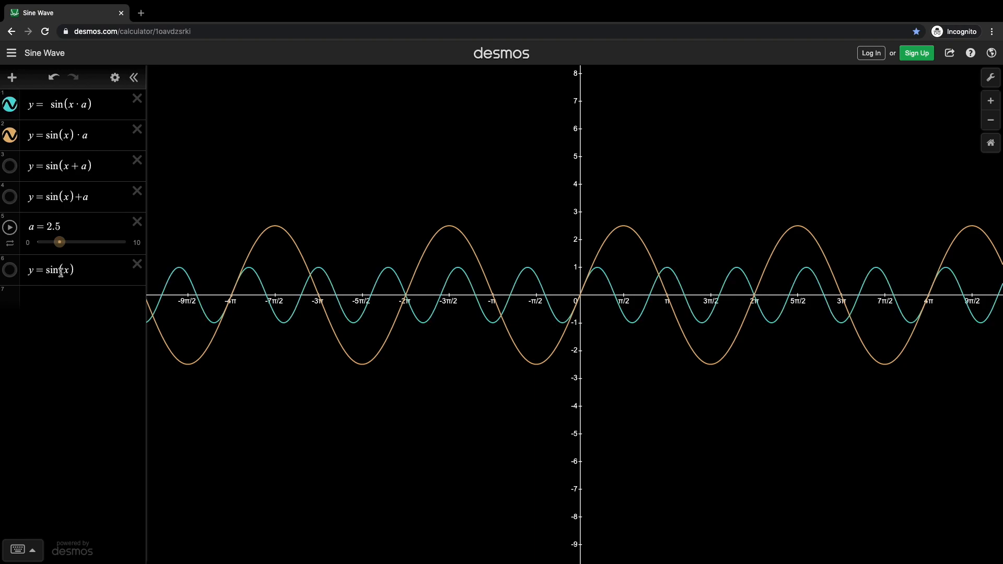
{"action": "mouse_move", "coordinate": [60, 242]}
{"action": "left_mouse_down"}
{"action": "mouse_move", "coordinate": [38, 243]}
{"action": "mouse_move", "coordinate": [107, 255]}
{"action": "mouse_move", "coordinate": [52, 266]}
{"action": "mouse_move", "coordinate": [105, 260]}
{"action": "mouse_move", "coordinate": [49, 254]}
{"action": "left_mouse_up"}
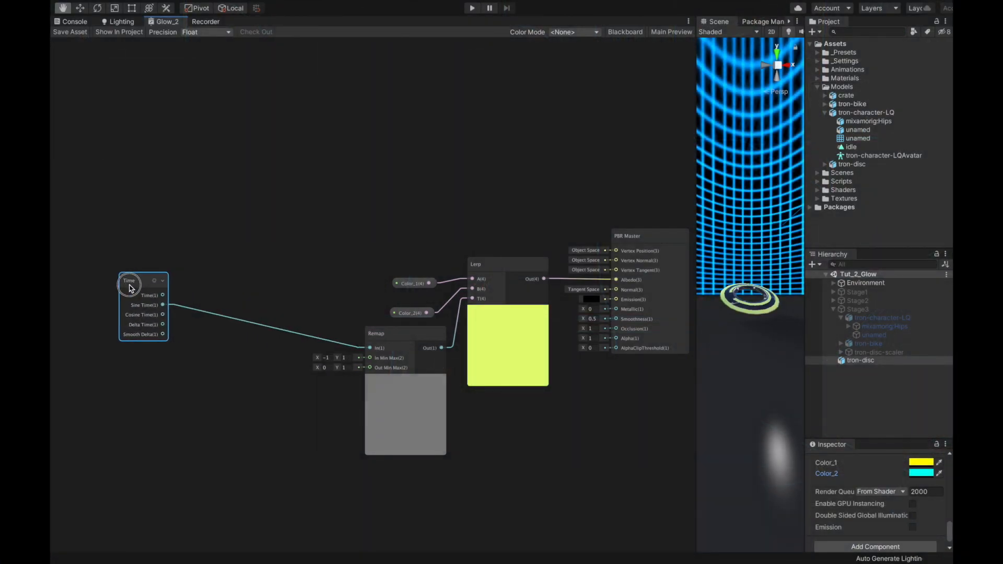
Step: In Unity's Glow_2 graph, add a Multiply node fed by the Time output and connect a new Slider node to its B input
{"action": "left_click", "coordinate": [133, 288]}
{"action": "left_click_drag", "start_coordinate": [132, 288], "coordinate": [157, 371]}
{"action": "type", "text": "mul"}
{"action": "key", "text": "Return"}
{"action": "type", "text": "slider"}
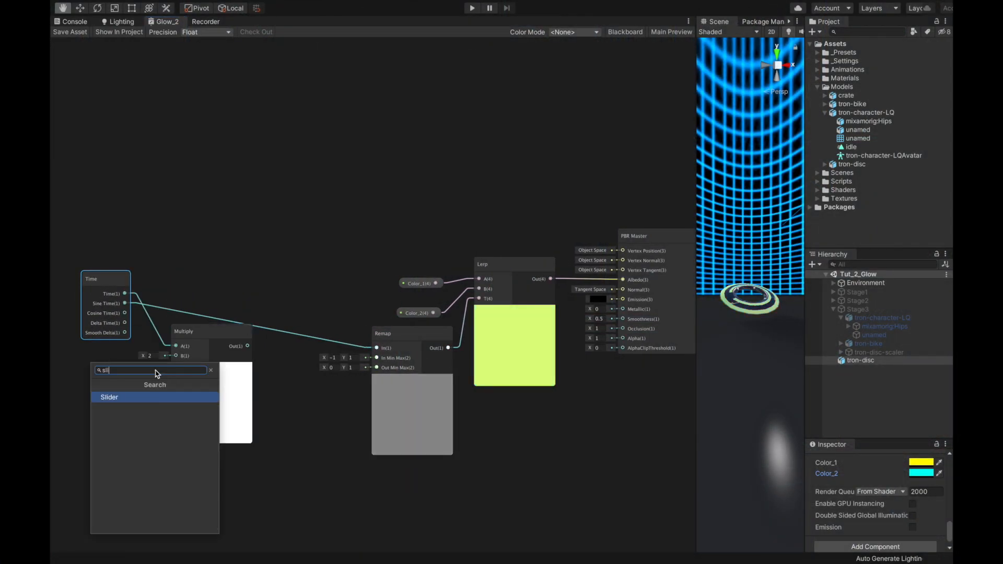
{"action": "key", "text": "Return"}
Step: Add a Sine node after the Multiply output and connect its output to the Remap node's In
{"action": "left_click_drag", "start_coordinate": [247, 346], "coordinate": [264, 351]}
{"action": "type", "text": "sine"}
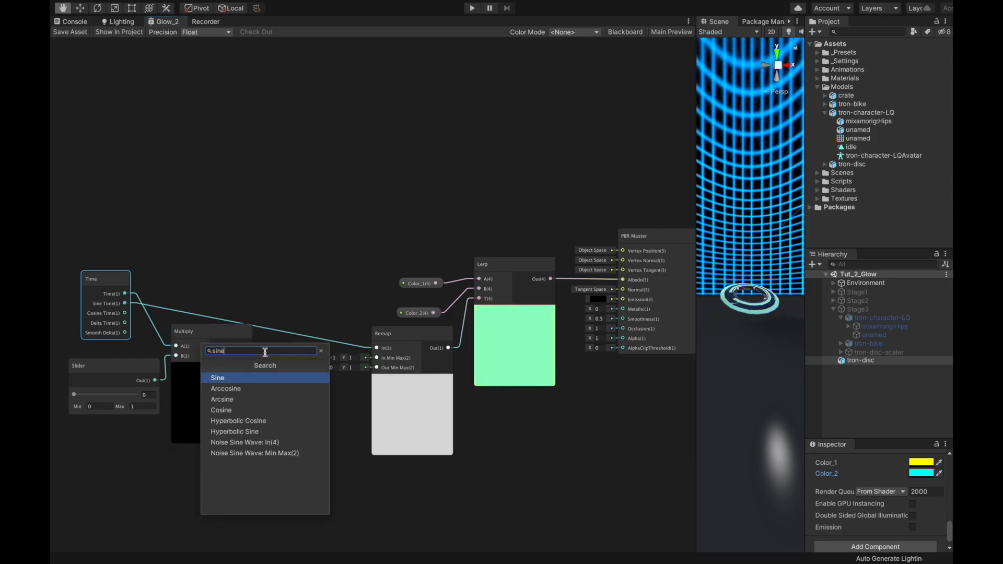
{"action": "key", "text": "Return"}
{"action": "left_click_drag", "start_coordinate": [336, 361], "coordinate": [378, 349]}
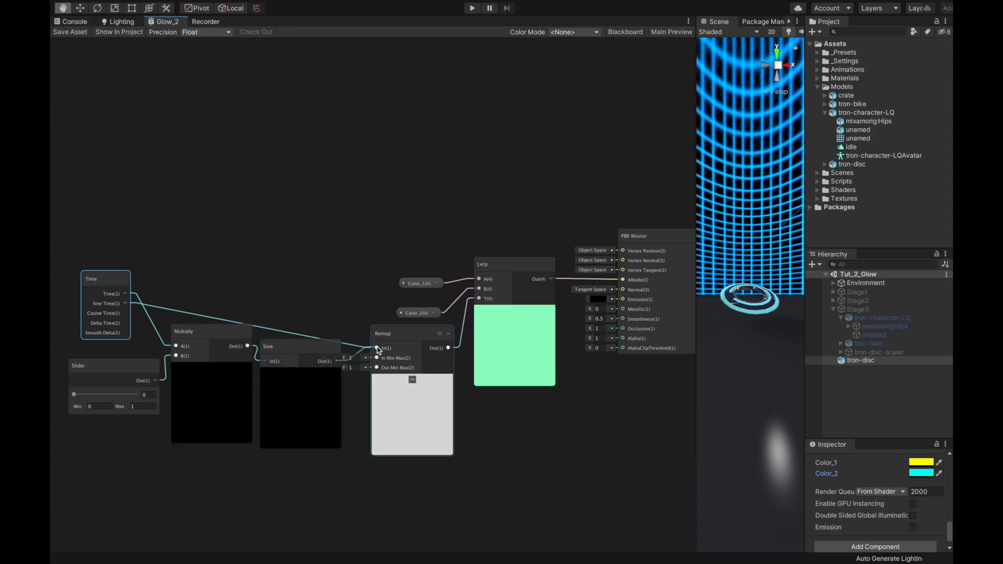
Step: Rearrange the Sine, Multiply, Time and Slider nodes into a tidy chain and set the Slider's maximum to 10
{"action": "left_click_drag", "start_coordinate": [291, 351], "coordinate": [305, 252]}
{"action": "left_click_drag", "start_coordinate": [209, 331], "coordinate": [217, 245]}
{"action": "left_click_drag", "start_coordinate": [109, 280], "coordinate": [125, 216]}
{"action": "left_click_drag", "start_coordinate": [86, 405], "coordinate": [76, 333]}
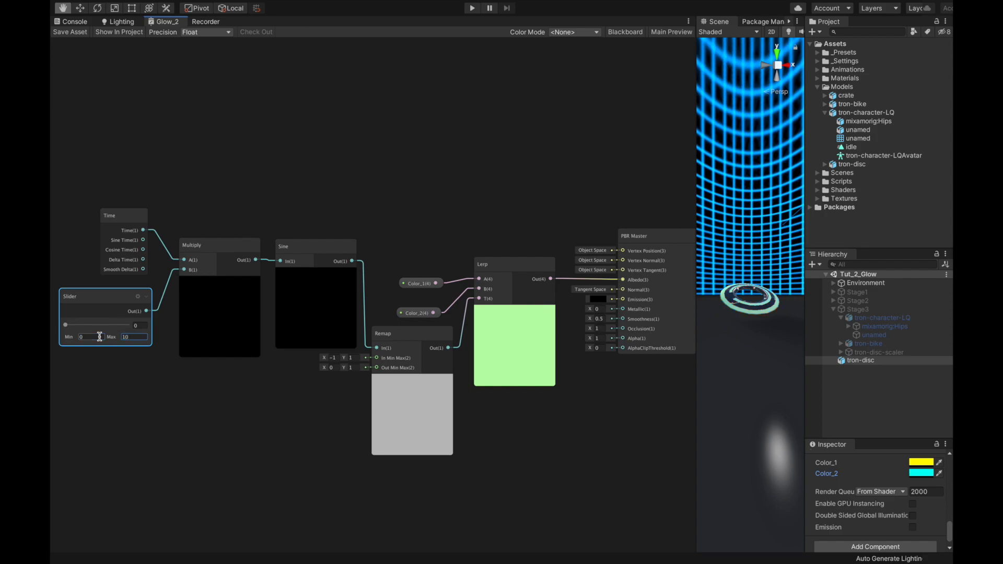
Step: Set the Slider node to about 2.38 and collapse the previews of the Multiply and Sine nodes
{"action": "left_click", "coordinate": [80, 325]}
{"action": "left_click", "coordinate": [230, 296]}
{"action": "left_click", "coordinate": [220, 282]}
{"action": "left_click", "coordinate": [316, 273]}
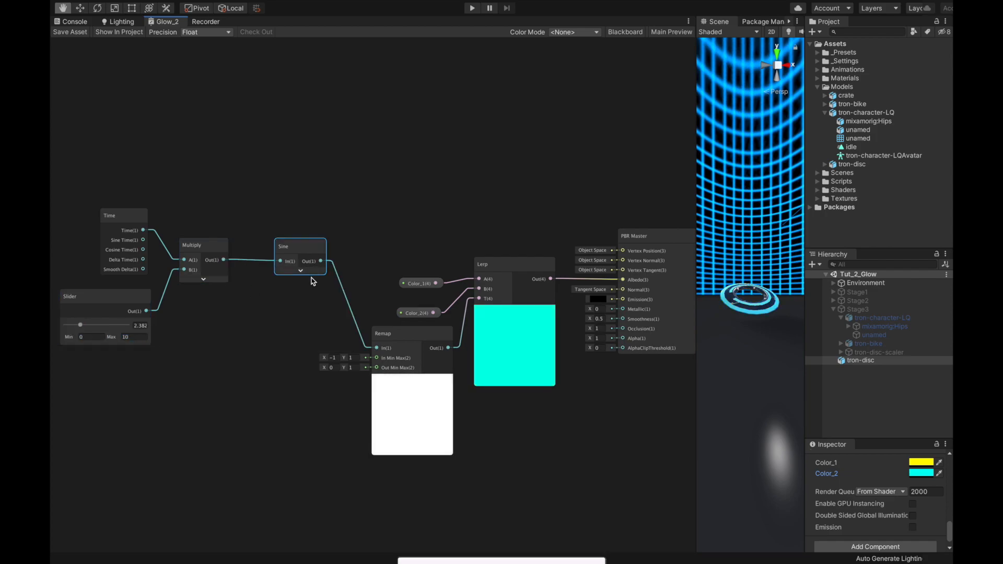
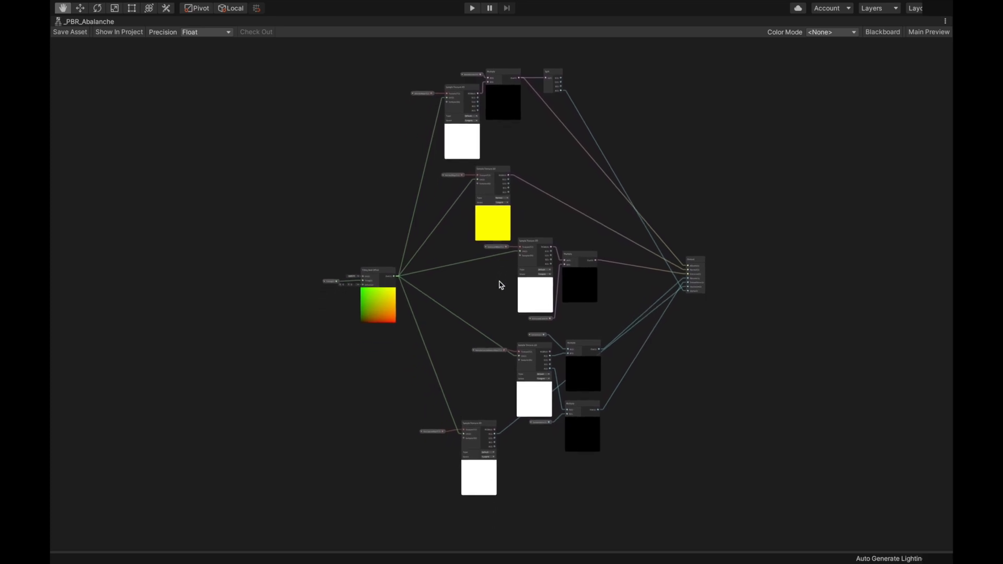
Step: Undo the recent series of node layout edits in the _PBR_Abalanche sub-graph
{"action": "scroll", "coordinate": [502, 286], "scroll_direction": "down", "scroll_amount": 2}
{"action": "left_click", "coordinate": [500, 287]}
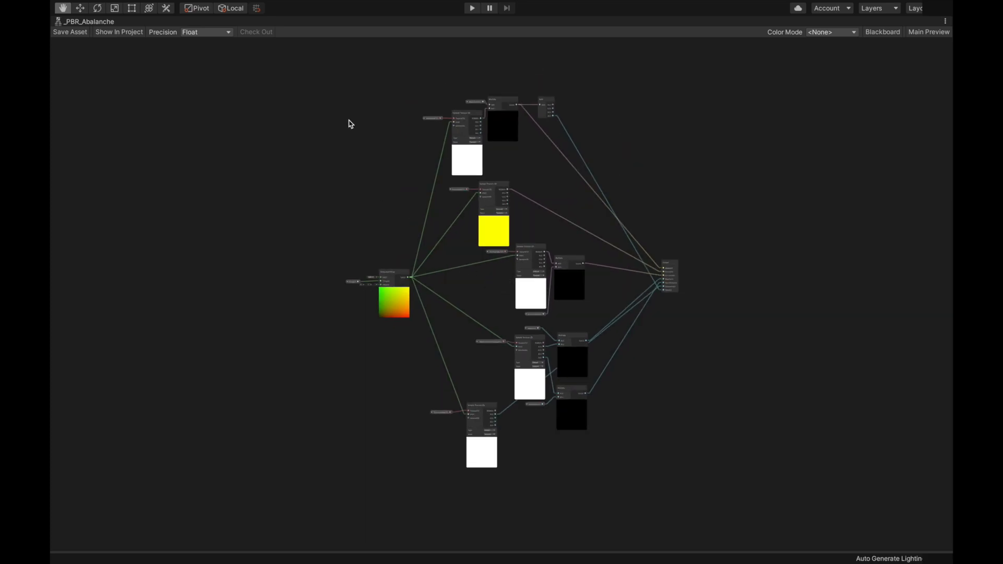
{"action": "key", "text": "ctrl+z"}
{"action": "key", "text": "ctrl+z"}
{"action": "key", "text": "ctrl+z"}
{"action": "key", "text": "ctrl+z"}
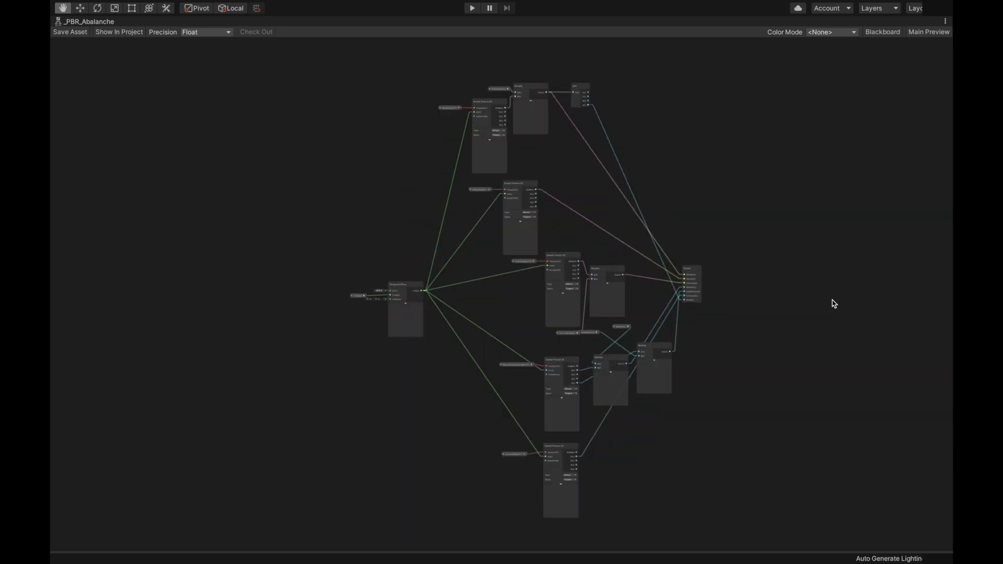
{"action": "key", "text": "ctrl+z"}
{"action": "key", "text": "ctrl+z"}
{"action": "key", "text": "ctrl+z"}
{"action": "key", "text": "ctrl+z"}
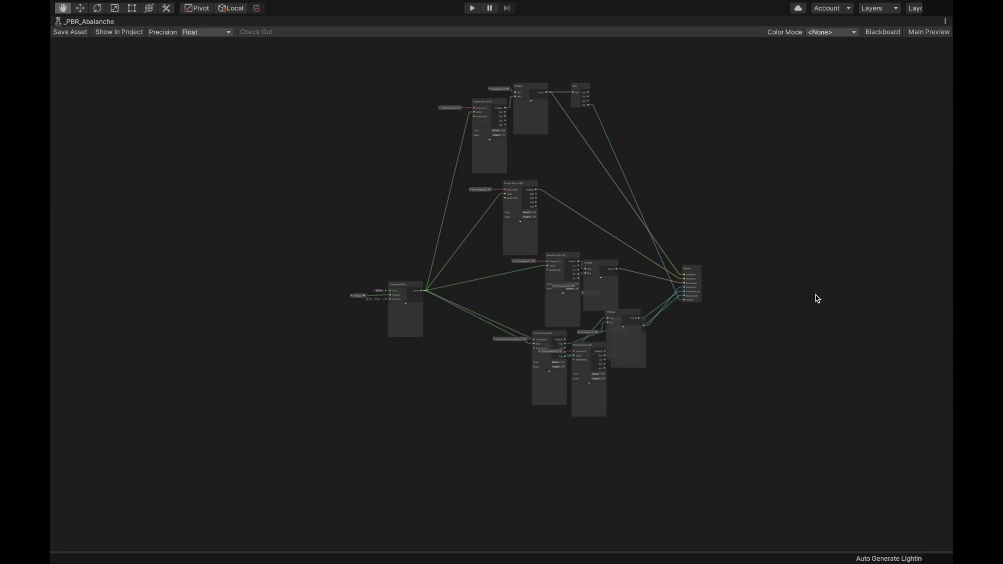
{"action": "key", "text": "ctrl+z"}
{"action": "key", "text": "ctrl+z"}
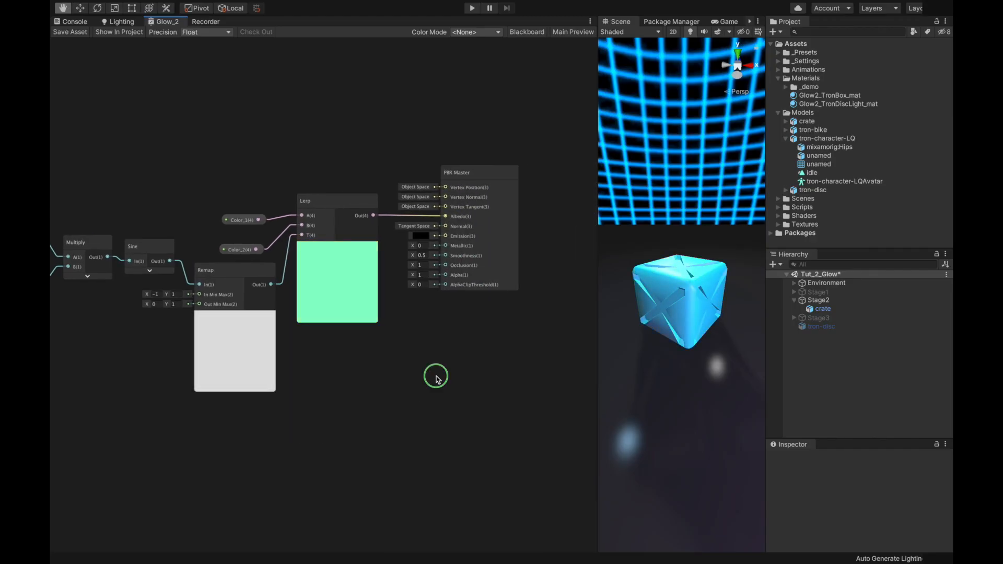
Step: Add the _PBR_Abalanche sub-graph node to the Glow_2 graph and position it between the Lerp and the PBR Master
{"action": "right_click", "coordinate": [436, 381]}
{"action": "left_click", "coordinate": [462, 388]}
{"action": "type", "text": "pb"}
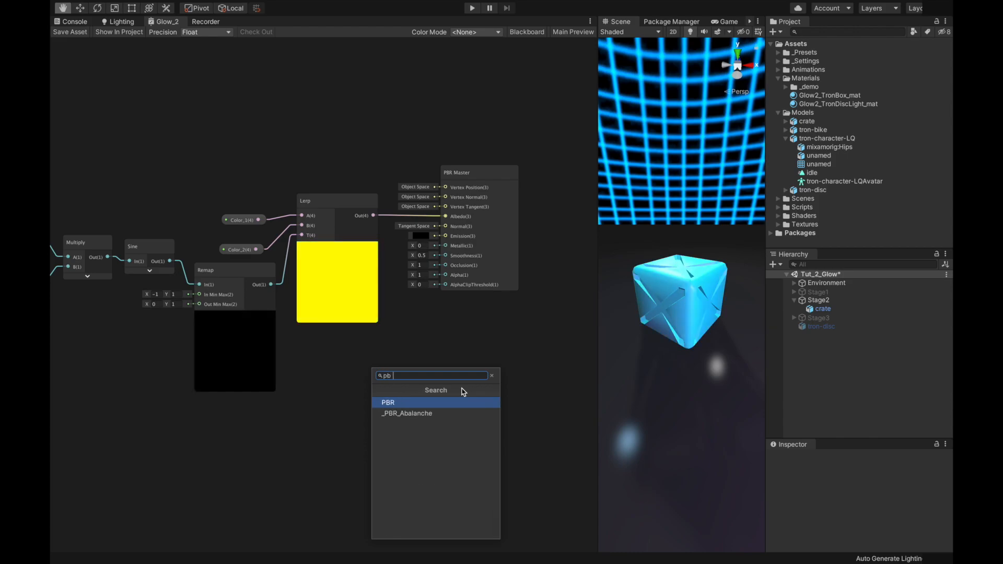
{"action": "key", "text": "Down"}
{"action": "key", "text": "Return"}
{"action": "left_click_drag", "start_coordinate": [461, 392], "coordinate": [413, 83]}
{"action": "middle_click_drag", "start_coordinate": [498, 397], "coordinate": [358, 449]}
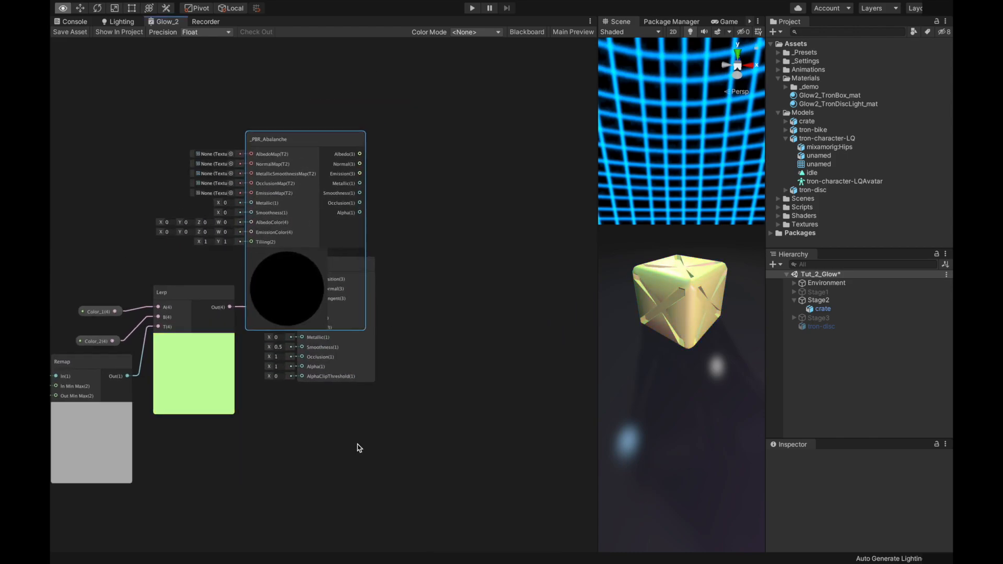
{"action": "left_click_drag", "start_coordinate": [341, 282], "coordinate": [521, 291]}
{"action": "left_click_drag", "start_coordinate": [301, 159], "coordinate": [348, 168]}
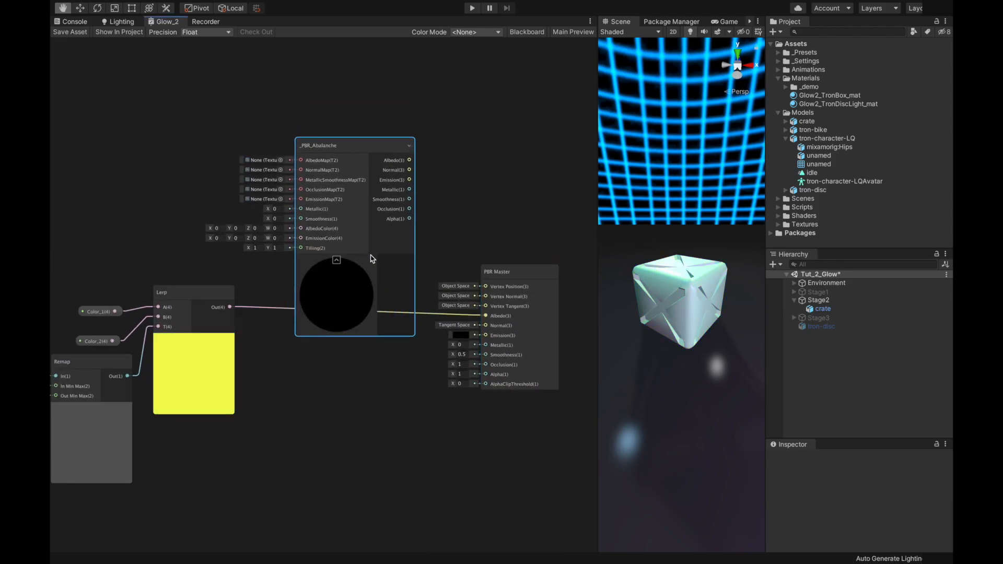
Step: Route the Lerp output through the sub-graph's EmissionColor and Emission into the PBR Master's Emission, removing the direct Albedo link
{"action": "left_click_drag", "start_coordinate": [230, 307], "coordinate": [302, 242]}
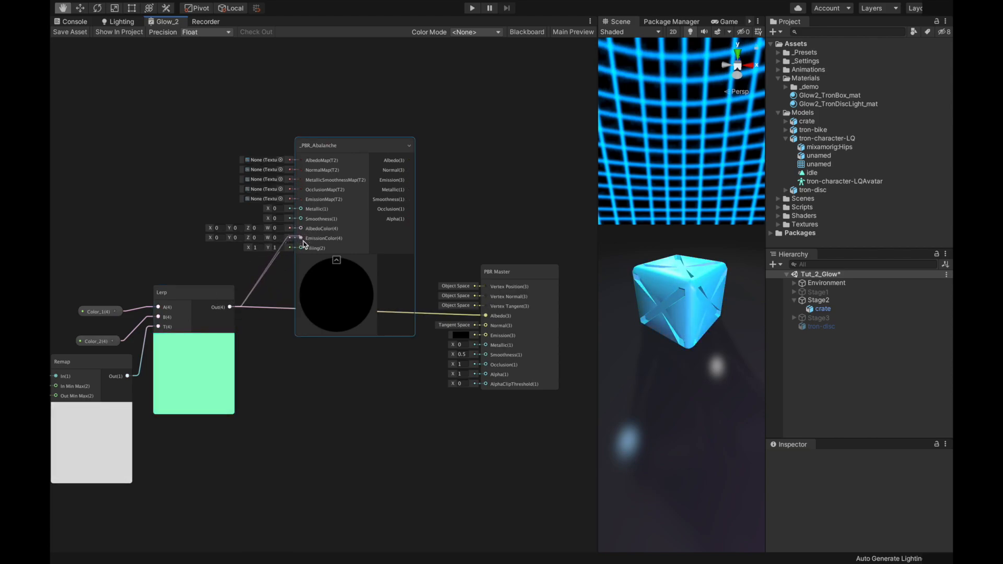
{"action": "left_click_drag", "start_coordinate": [410, 180], "coordinate": [473, 333]}
{"action": "left_click", "coordinate": [424, 313]}
{"action": "key", "text": "Delete"}
{"action": "left_click", "coordinate": [394, 239]}
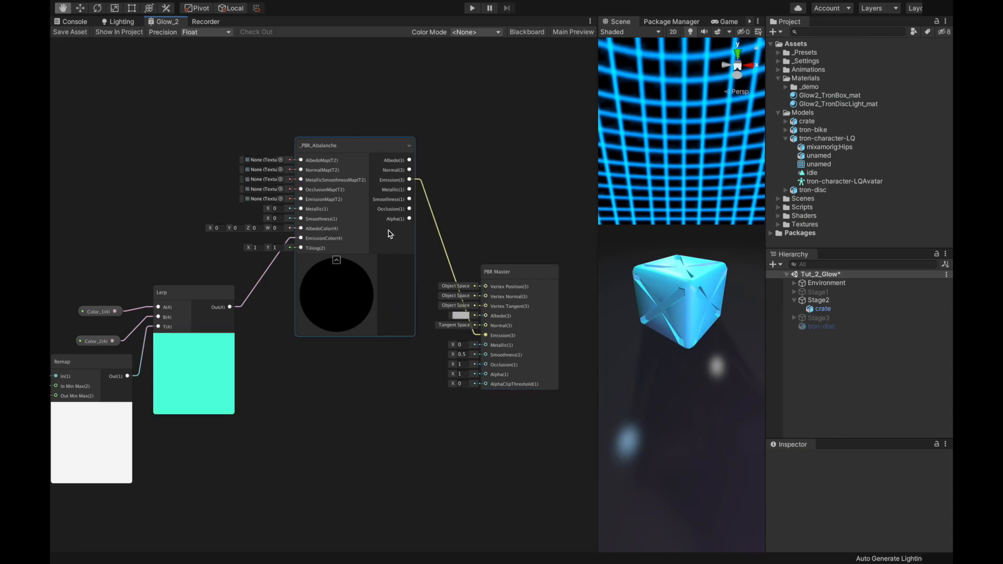
Step: Assign crate_EmissiionMask to the _PBR_Abalanche node's EmissionMap and save the shader graph
{"action": "left_click", "coordinate": [280, 199]}
{"action": "type", "text": "cr"}
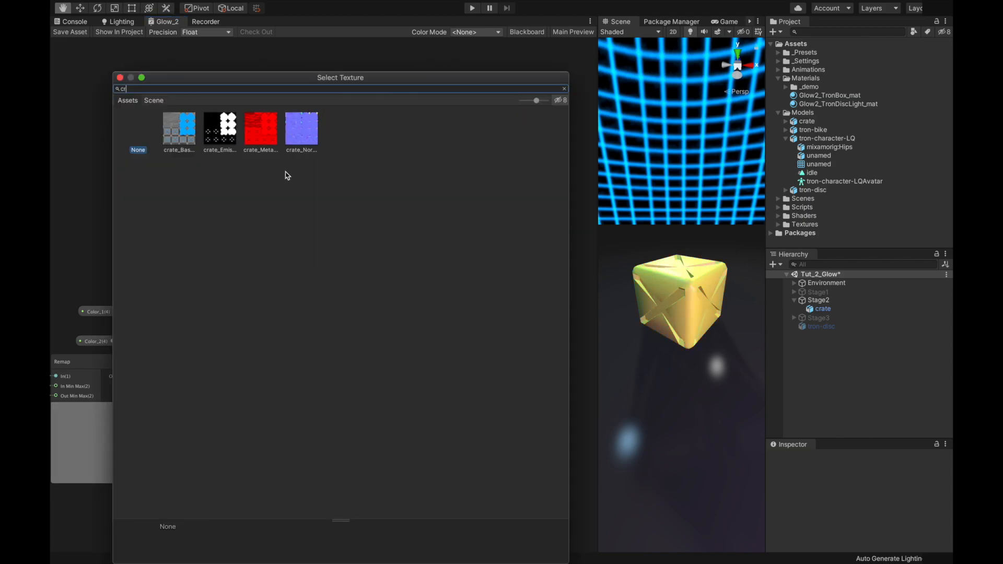
{"action": "double_click", "coordinate": [220, 128]}
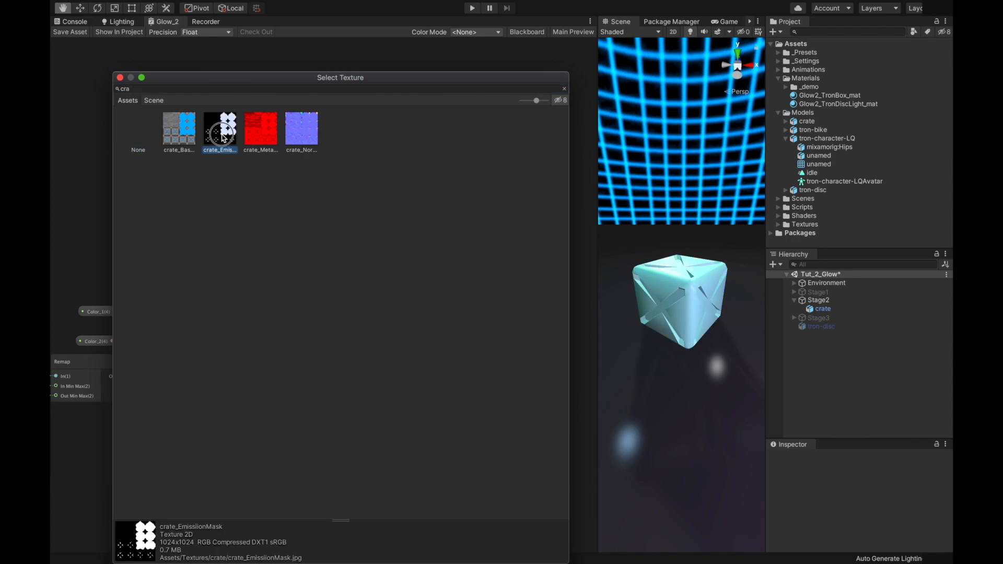
{"action": "left_click", "coordinate": [76, 32]}
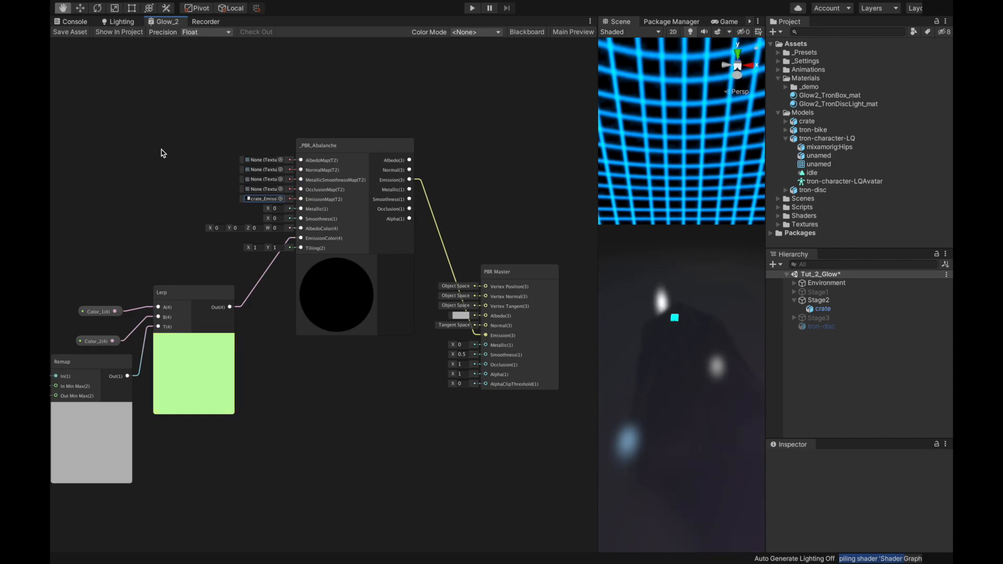
{"action": "mouse_move", "coordinate": [703, 347]}
{"action": "left_mouse_down", "text": "alt"}
{"action": "mouse_move", "coordinate": [693, 339]}
{"action": "mouse_move", "coordinate": [705, 347]}
{"action": "left_mouse_up", "text": "alt"}
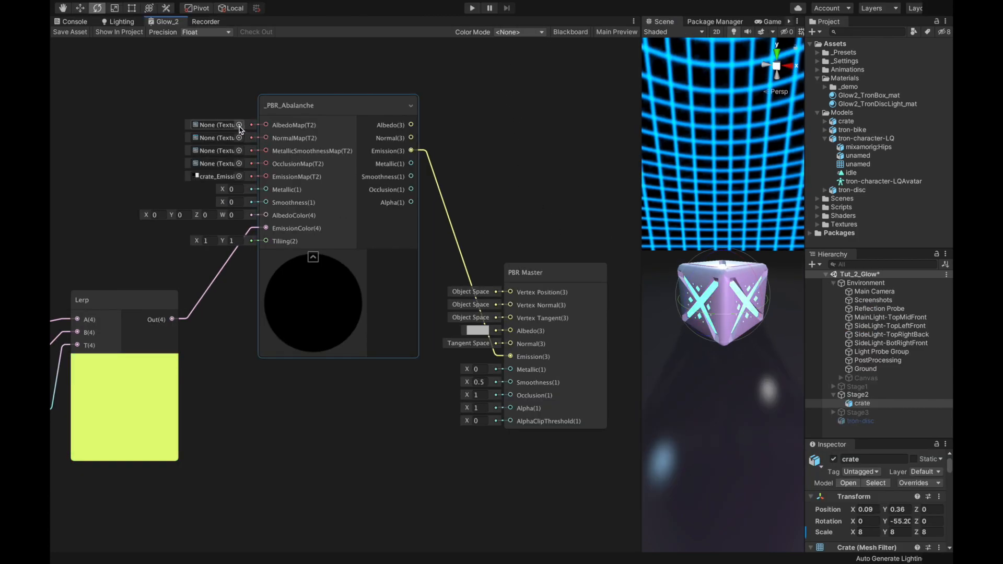
Step: Assign the crate's base, normal and metallic textures to the AlbedoMap, NormalMap and MetallicSmoothnessMap inputs
{"action": "left_click", "coordinate": [239, 125]}
{"action": "double_click", "coordinate": [189, 134]}
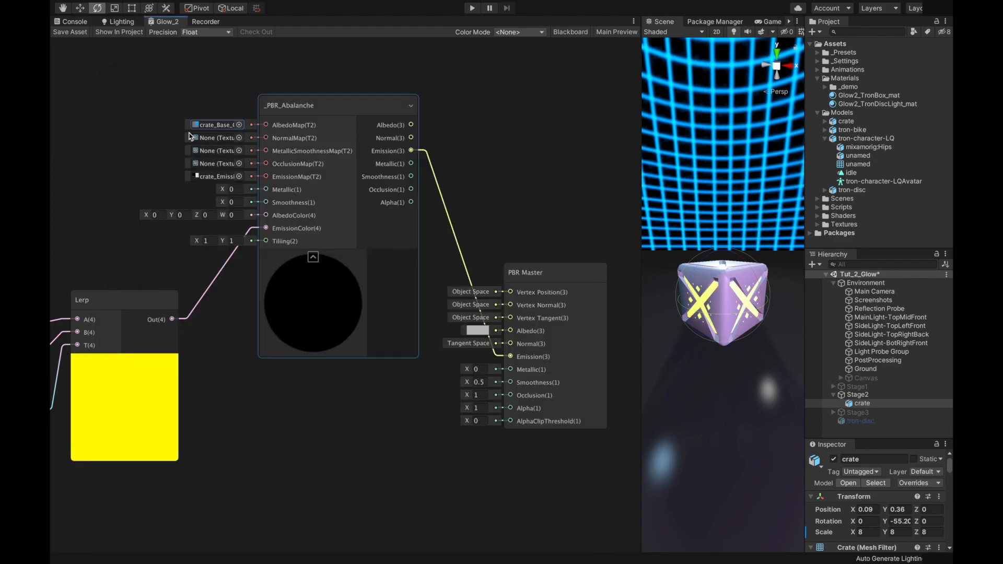
{"action": "left_click", "coordinate": [238, 139]}
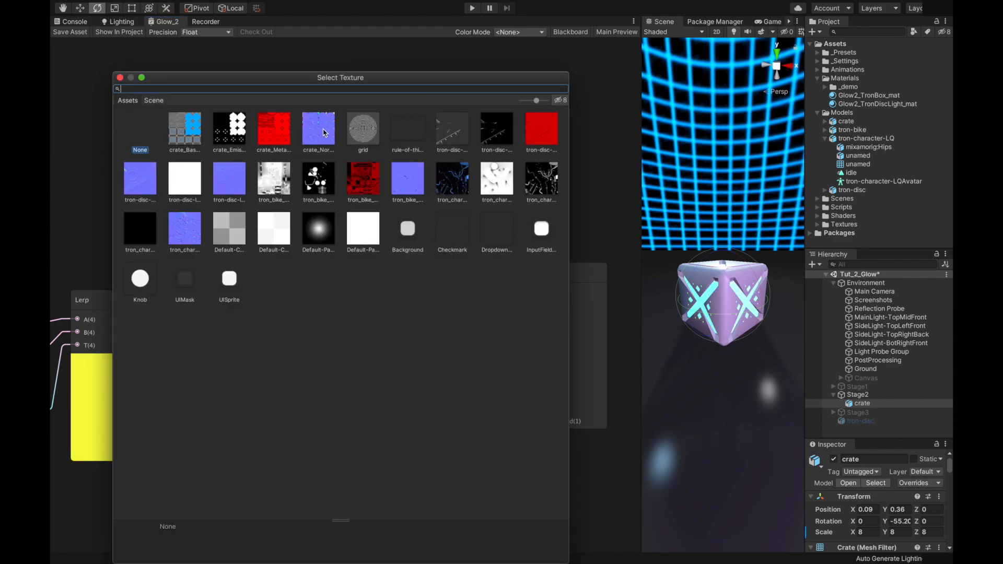
{"action": "double_click", "coordinate": [326, 132]}
{"action": "left_click", "coordinate": [240, 152]}
{"action": "double_click", "coordinate": [273, 130]}
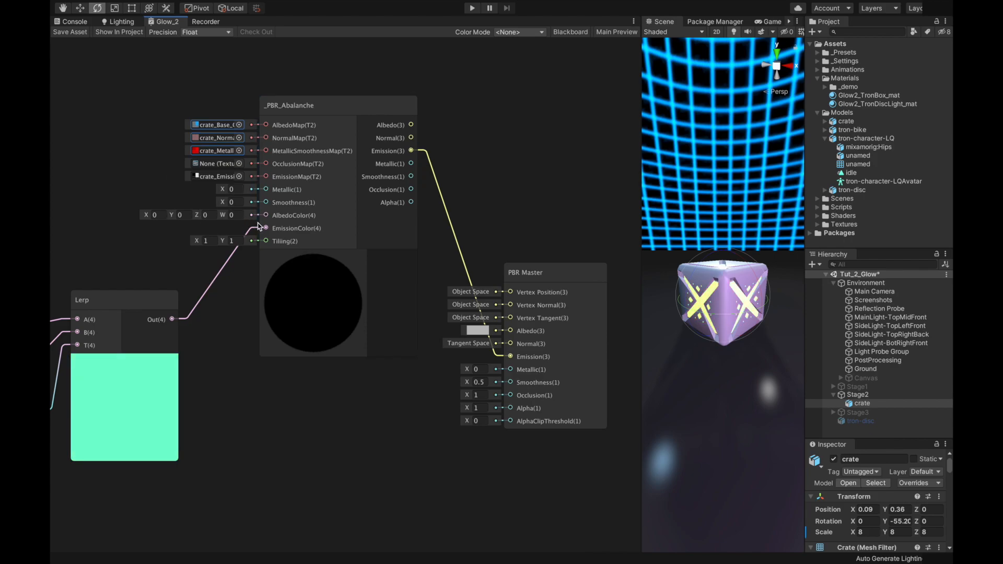
Step: Set the _PBR_Abalanche node's Metallic and Smoothness to 1
{"action": "left_click", "coordinate": [234, 189]}
{"action": "type", "text": "1"}
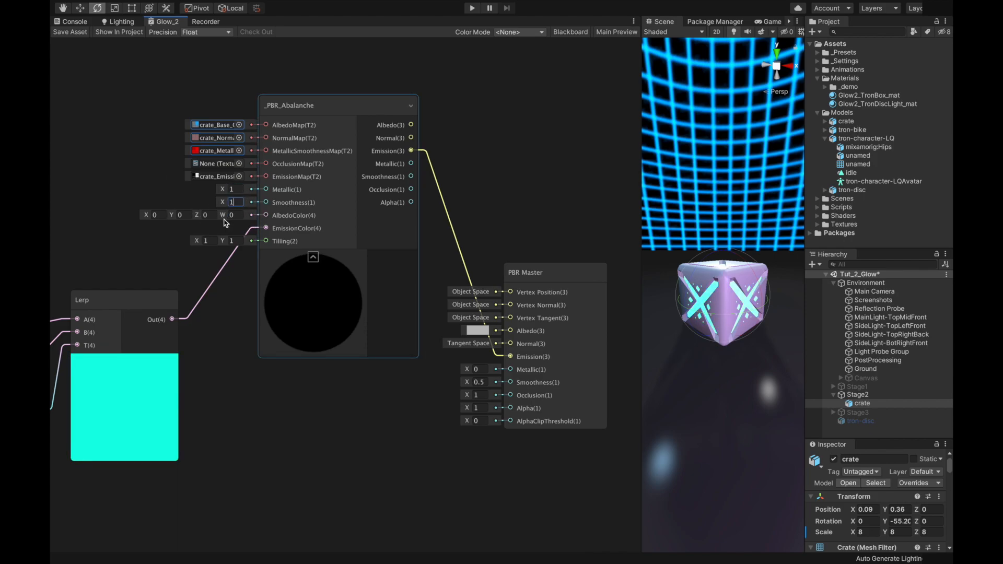
Step: Feed the _PBR_Abalanche node's AlbedoColor input from a new Color node set to white
{"action": "left_click_drag", "start_coordinate": [193, 221], "coordinate": [193, 220]}
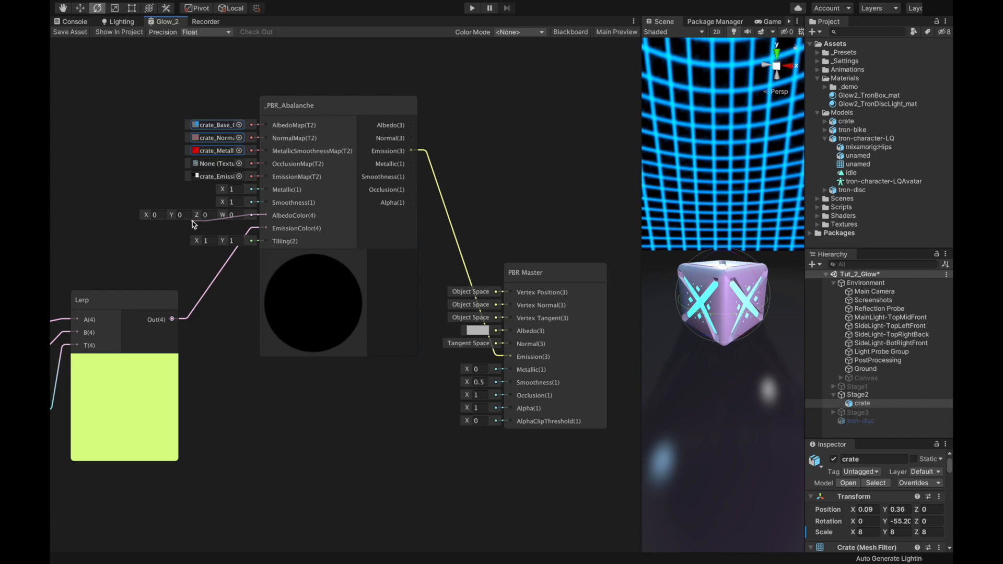
{"action": "type", "text": "color"}
{"action": "key", "text": "Return"}
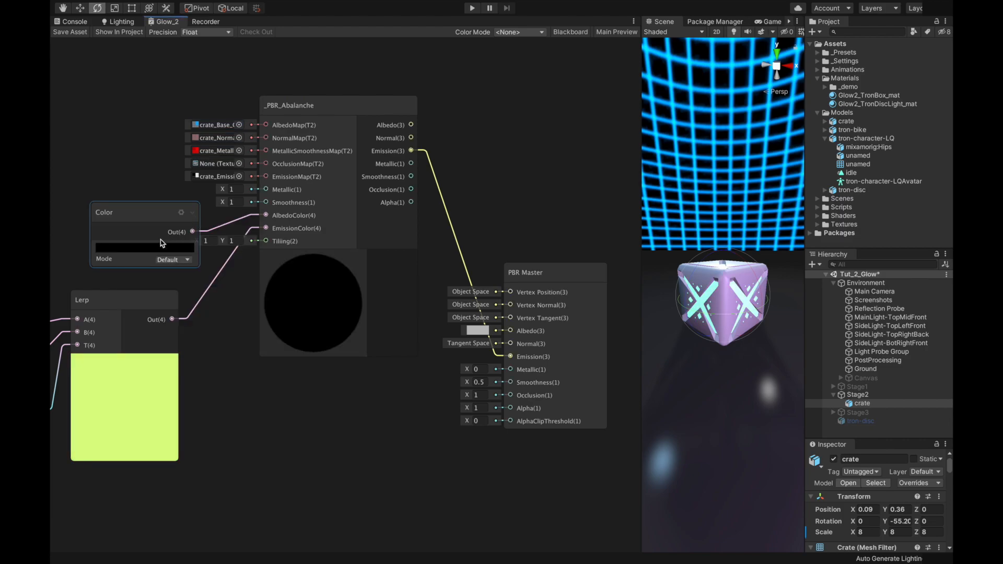
{"action": "left_click", "coordinate": [147, 247]}
{"action": "left_click_drag", "start_coordinate": [144, 211], "coordinate": [120, 198]}
Step: Connect the _PBR_Abalanche Albedo, Normal, Metallic and Smoothness outputs to the matching PBR Master inputs and save the shader graph
{"action": "left_click_drag", "start_coordinate": [546, 289], "coordinate": [530, 110]}
{"action": "left_click_drag", "start_coordinate": [412, 153], "coordinate": [494, 168]}
{"action": "left_click_drag", "start_coordinate": [412, 193], "coordinate": [490, 197]}
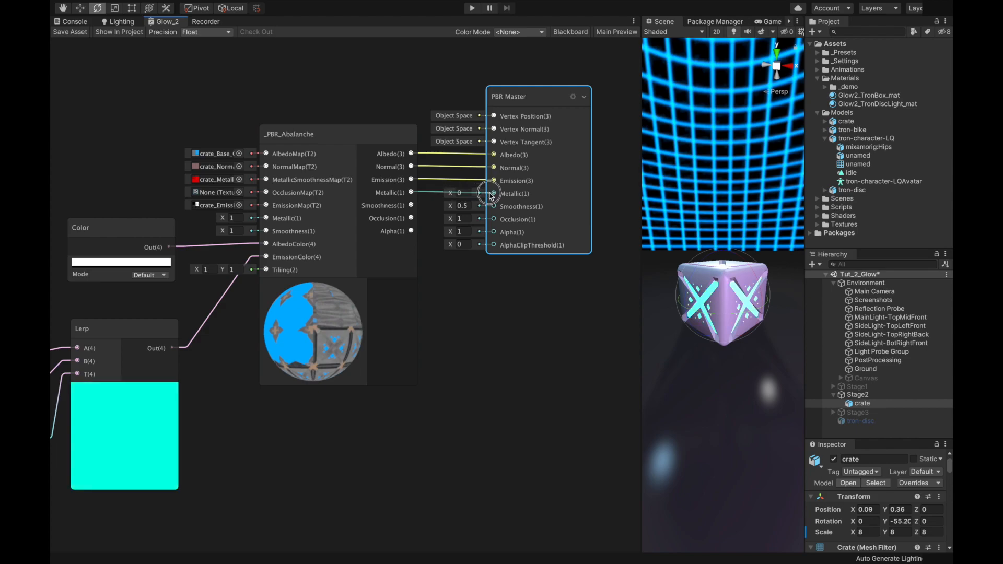
{"action": "left_click_drag", "start_coordinate": [412, 205], "coordinate": [494, 207]}
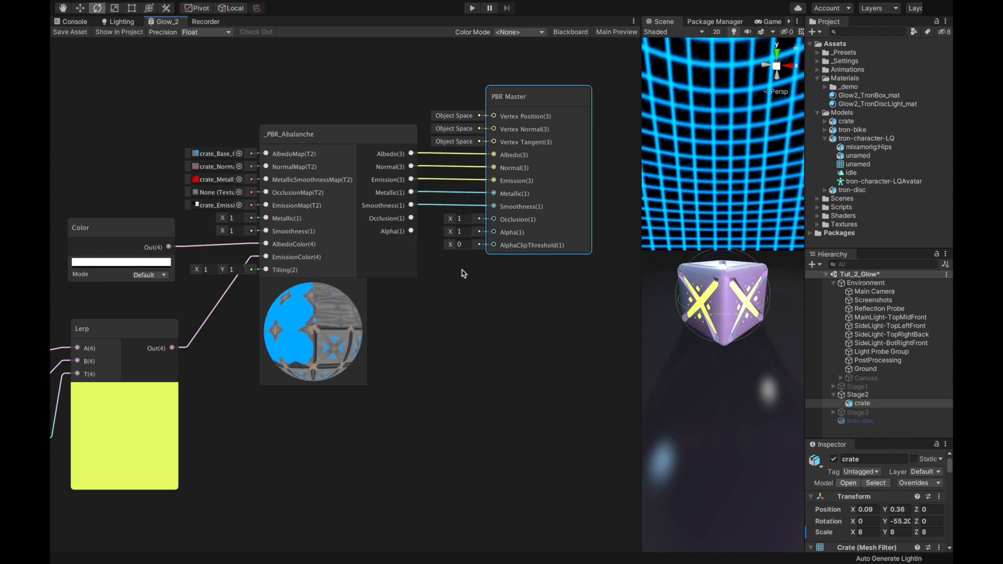
{"action": "left_click", "coordinate": [73, 31]}
Step: Inspect the crate in an enlarged Scene view and set the _PBR_Abalanche node's Smoothness to 0.8
{"action": "left_click_drag", "start_coordinate": [640, 285], "coordinate": [365, 303]}
{"action": "left_click_drag", "start_coordinate": [723, 273], "coordinate": [462, 368], "text": "alt"}
{"action": "left_click", "coordinate": [240, 232]}
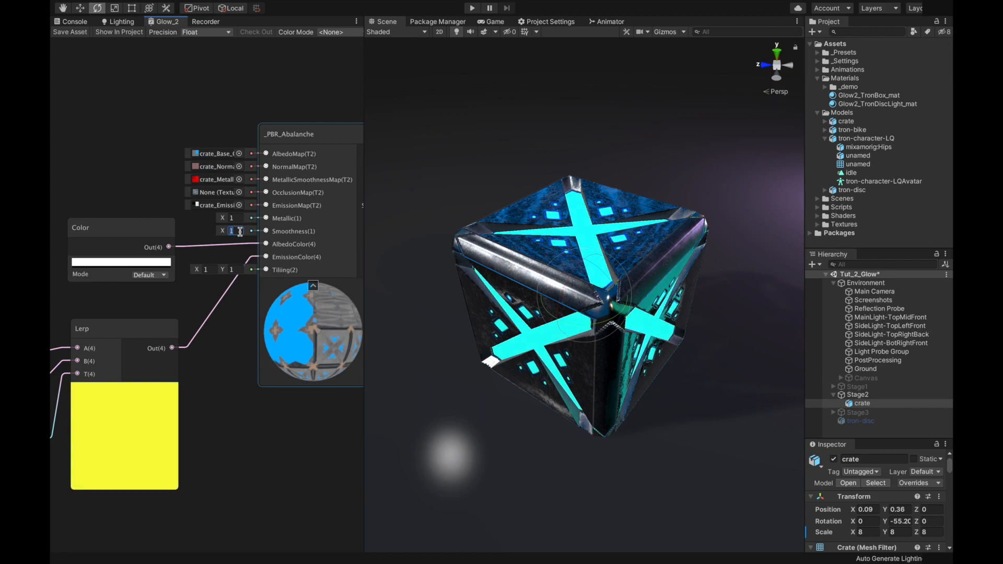
{"action": "type", "text": "0.8"}
{"action": "left_click", "coordinate": [213, 145]}
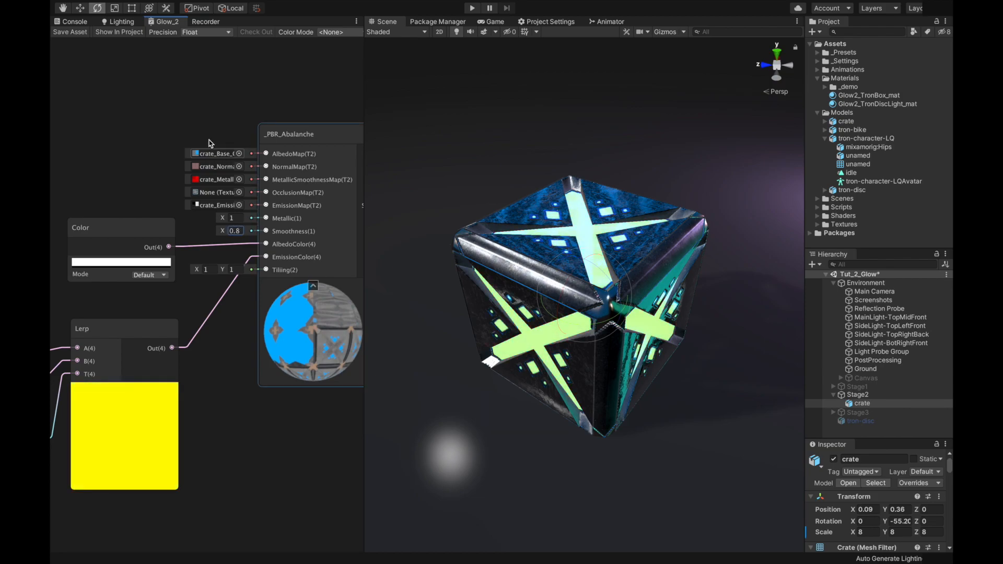
Step: Feed AlbedoMap from a new Texture 2D Asset node holding crate_Base_Color
{"action": "left_click_drag", "start_coordinate": [472, 355], "coordinate": [634, 381], "text": "alt"}
{"action": "scroll", "coordinate": [585, 368], "scroll_direction": "down", "scroll_amount": 4}
{"action": "scroll", "coordinate": [598, 365], "scroll_direction": "up", "scroll_amount": 3}
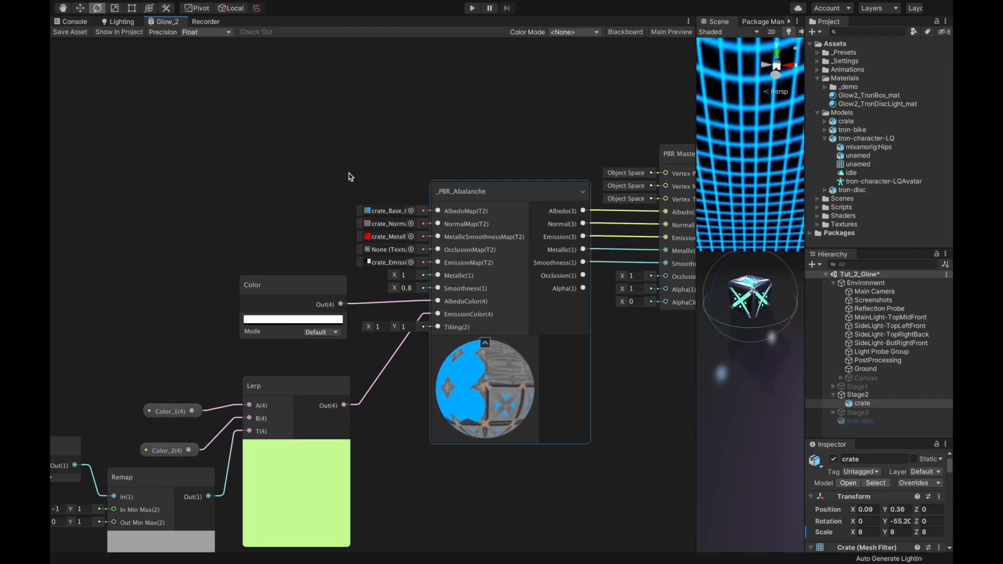
{"action": "scroll", "coordinate": [378, 174], "scroll_direction": "up", "scroll_amount": 2}
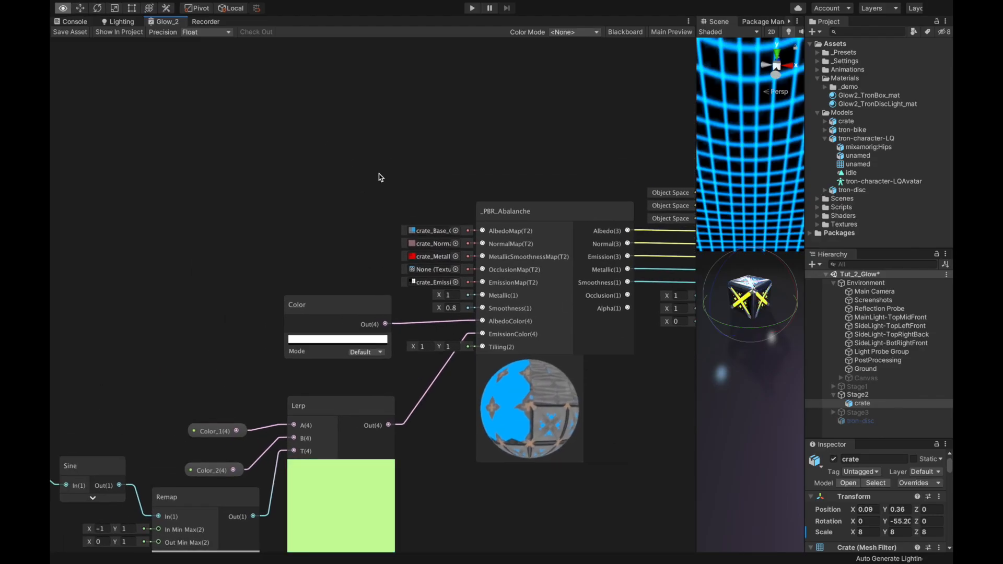
{"action": "left_click_drag", "start_coordinate": [481, 231], "coordinate": [337, 95]}
{"action": "type", "text": "texture 2d asset"}
{"action": "key", "text": "Return"}
{"action": "left_click", "coordinate": [381, 129]}
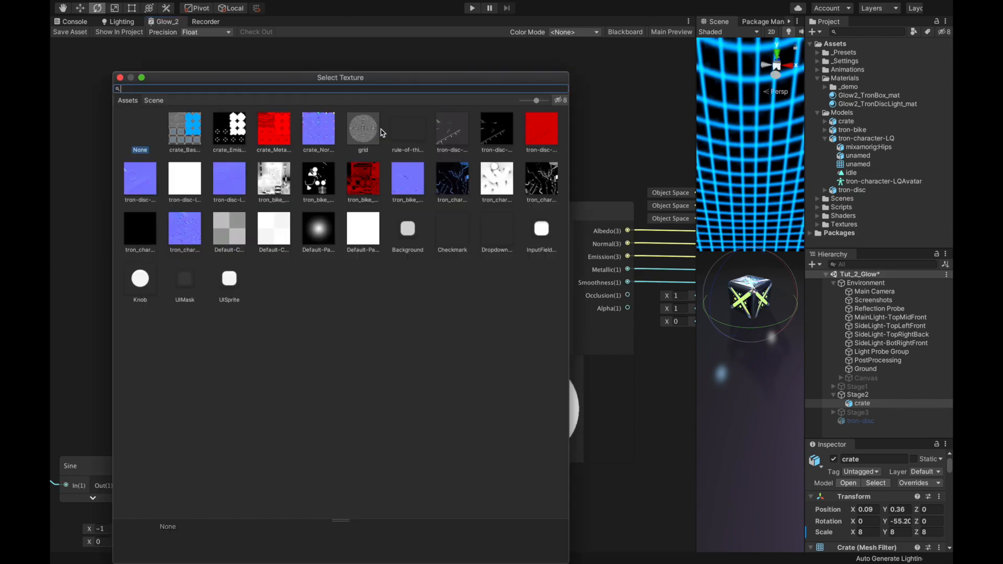
{"action": "double_click", "coordinate": [184, 129]}
Step: Duplicate the texture node, connect the copy to NormalMap, assign crate_Normal_OpenGL and space the two nodes apart
{"action": "key", "text": "super+d"}
{"action": "left_click_drag", "start_coordinate": [383, 139], "coordinate": [443, 247]}
{"action": "left_click", "coordinate": [390, 201]}
{"action": "double_click", "coordinate": [345, 164]}
{"action": "left_click_drag", "start_coordinate": [346, 96], "coordinate": [281, 72]}
{"action": "left_click_drag", "start_coordinate": [345, 179], "coordinate": [269, 133]}
Step: Duplicate the texture node for MetallicSmoothnessMap, assign the crate_Metallic_Smoothness texture and move the node clear of the others
{"action": "key", "text": "super+d"}
{"action": "left_click_drag", "start_coordinate": [314, 148], "coordinate": [481, 269]}
{"action": "left_click", "coordinate": [351, 241]}
{"action": "double_click", "coordinate": [343, 155]}
{"action": "left_click_drag", "start_coordinate": [329, 213], "coordinate": [290, 193]}
Step: Duplicate the texture node for OcclusionMap and set its texture to None
{"action": "key", "text": "super+d"}
{"action": "left_click", "coordinate": [335, 280]}
{"action": "left_click_drag", "start_coordinate": [306, 226], "coordinate": [482, 282]}
{"action": "double_click", "coordinate": [139, 127]}
Step: Duplicate the texture node for EmissionMap, assign crate_EmissiionMask and move the node beside the occlusion texture node
{"action": "key", "text": "super+d"}
{"action": "left_click", "coordinate": [335, 297]}
{"action": "double_click", "coordinate": [239, 146]}
{"action": "left_click_drag", "start_coordinate": [338, 283], "coordinate": [482, 294]}
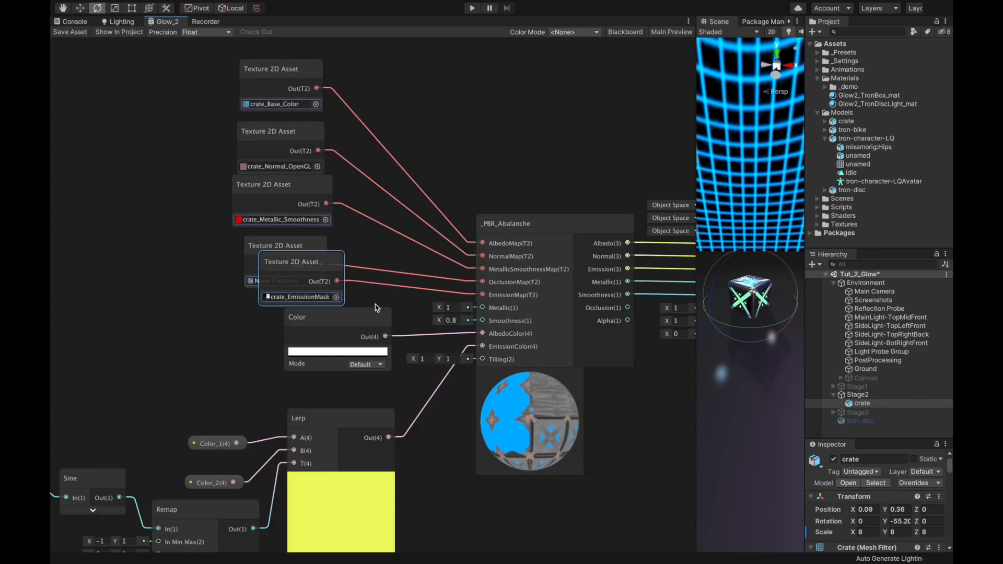
{"action": "left_click_drag", "start_coordinate": [300, 261], "coordinate": [202, 260]}
Step: Connect new Slider nodes to the Metallic and Smoothness inputs and move the Color node down to make room
{"action": "left_click_drag", "start_coordinate": [431, 303], "coordinate": [435, 306]}
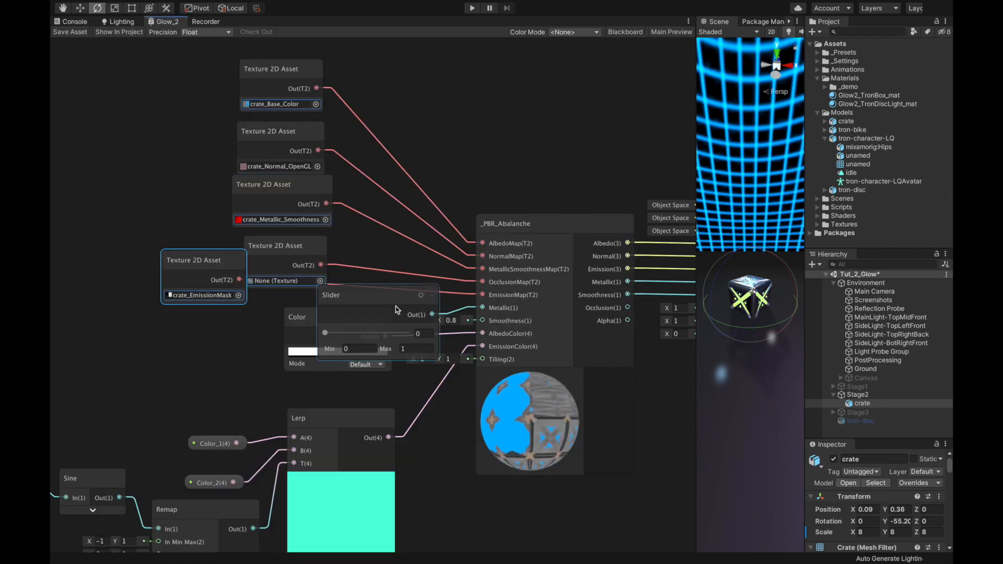
{"action": "left_click_drag", "start_coordinate": [401, 311], "coordinate": [404, 271]}
{"action": "key", "text": "space"}
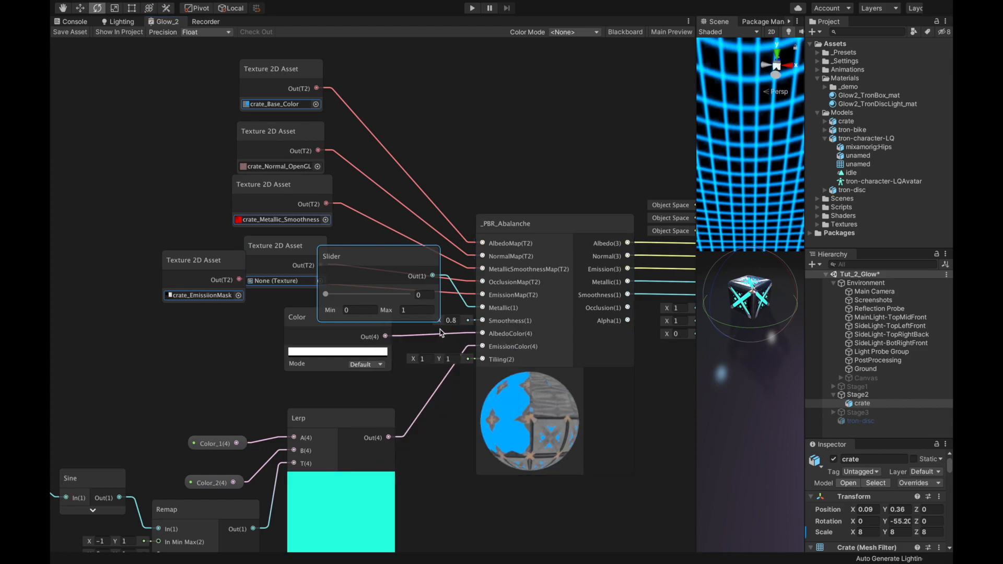
{"action": "left_click_drag", "start_coordinate": [308, 318], "coordinate": [303, 365]}
Step: Connect a new Vector 2 node to the Tiling input with X and Y set to 1
{"action": "left_click_drag", "start_coordinate": [482, 359], "coordinate": [459, 409]}
{"action": "type", "text": "vec"}
{"action": "key", "text": "Down"}
{"action": "key", "text": "Return"}
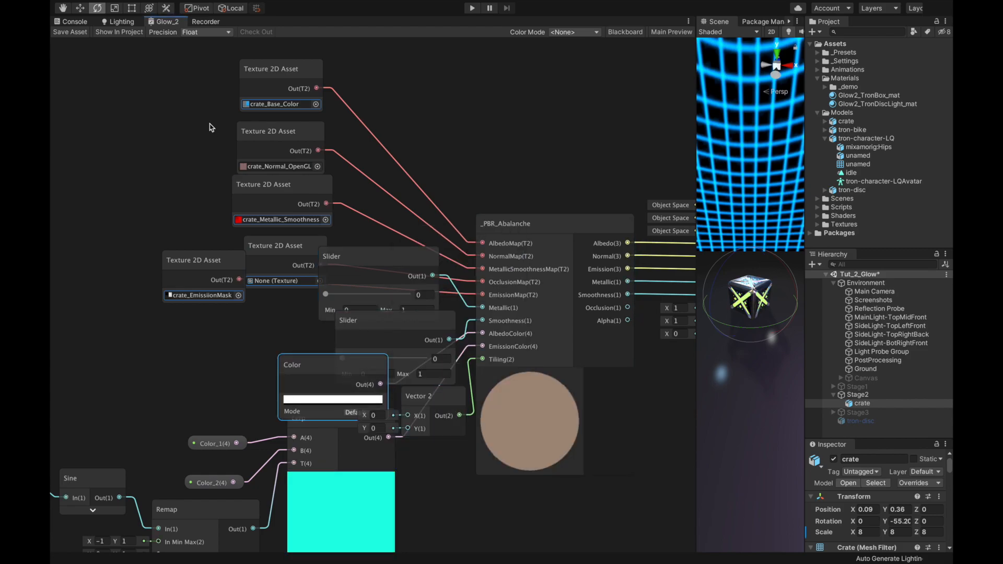
Step: Convert all the texture, slider, colour and Vector 2 nodes feeding _PBR_Abalanche into exposed properties
{"action": "left_click_drag", "start_coordinate": [211, 113], "coordinate": [439, 410]}
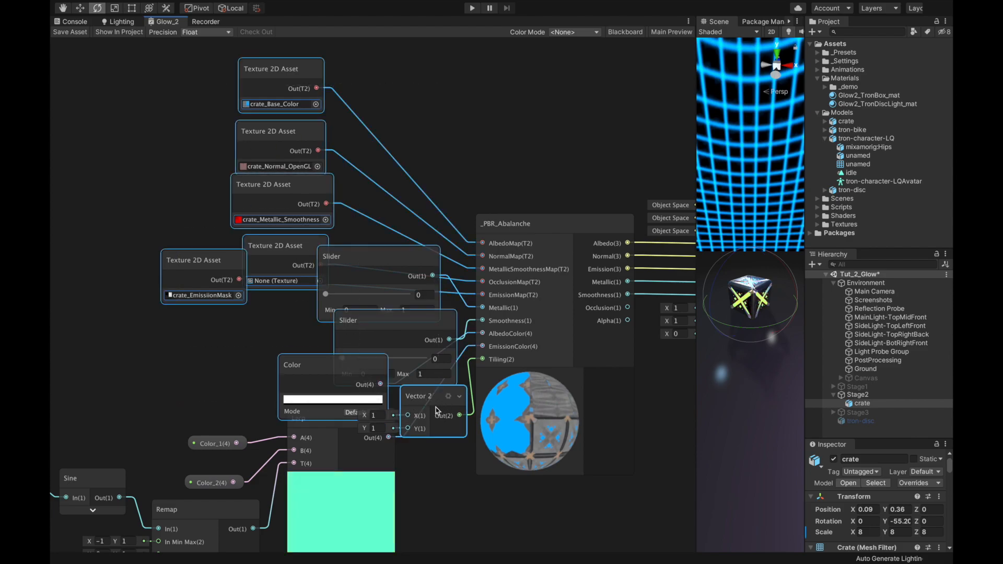
{"action": "right_click", "coordinate": [375, 262]}
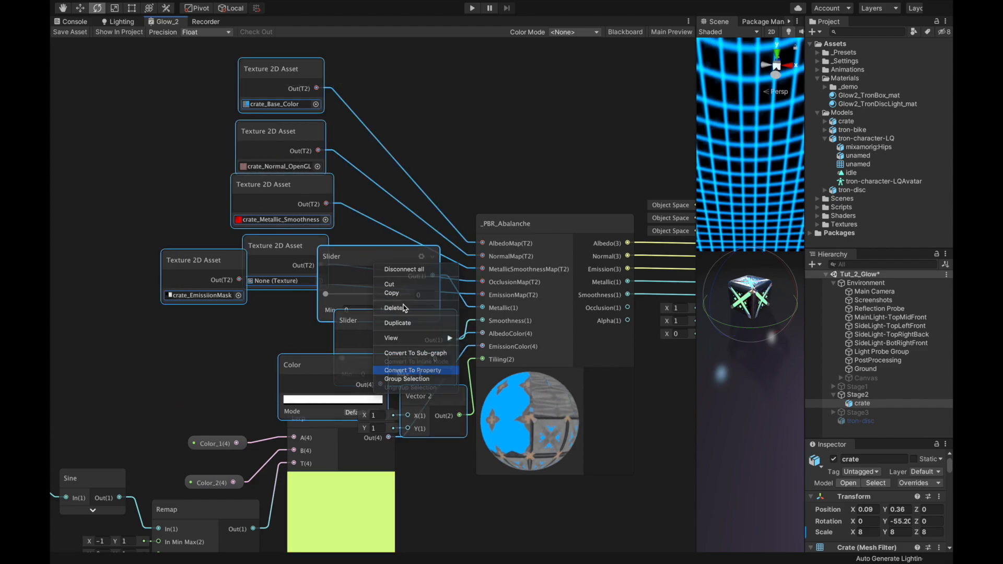
{"action": "left_click", "coordinate": [413, 370]}
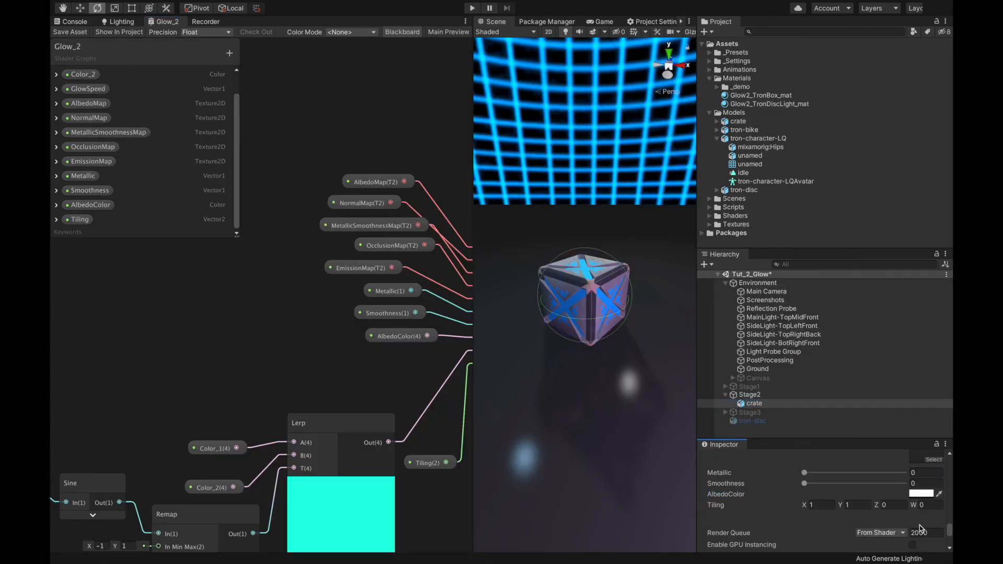
Step: Fill Glow2_TronBox_mat's NormalMap, MetallicSmoothnessMap and EmissionMap with the crate's textures and raise its Metallic value
{"action": "scroll", "coordinate": [935, 499], "scroll_direction": "up", "scroll_amount": 2}
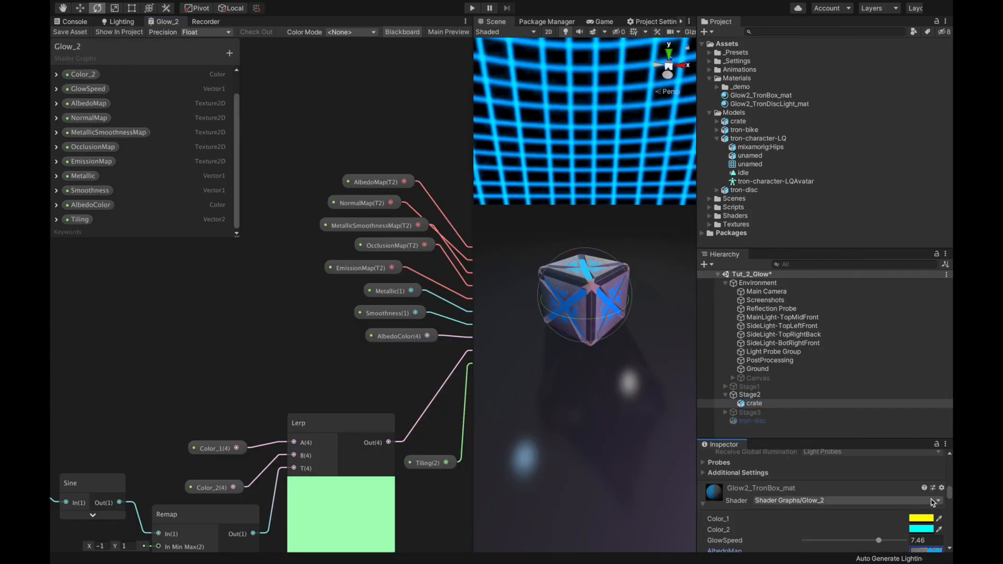
{"action": "scroll", "coordinate": [934, 500], "scroll_direction": "down", "scroll_amount": 5}
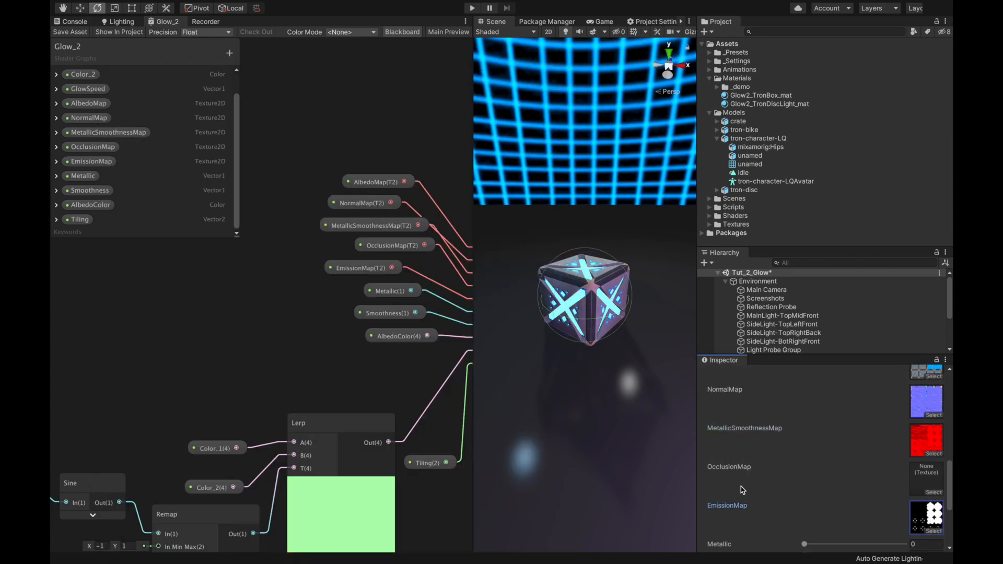
{"action": "scroll", "coordinate": [741, 490], "scroll_direction": "down", "scroll_amount": 3}
{"action": "left_click_drag", "start_coordinate": [805, 467], "coordinate": [848, 467]}
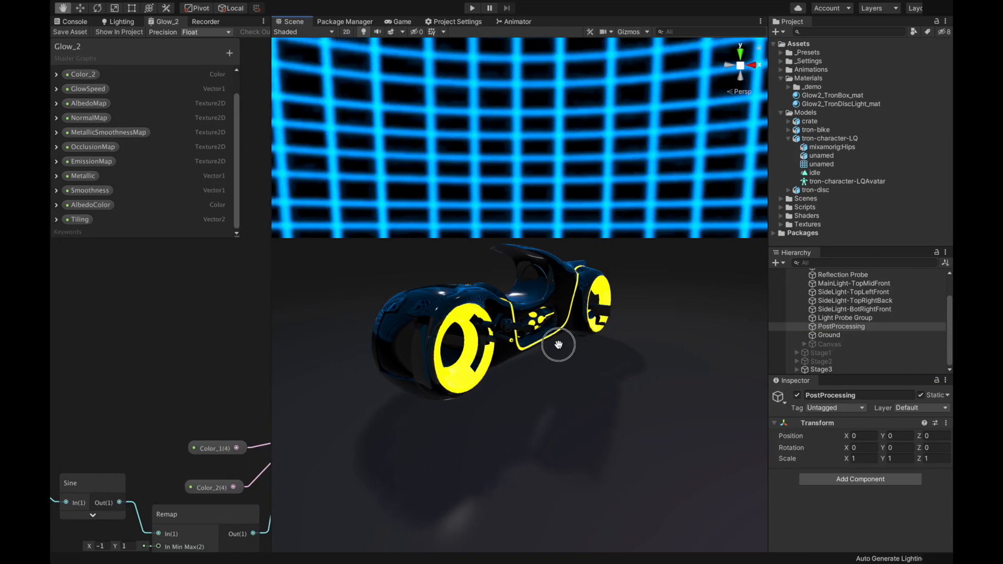
Step: Add a Volume component to the PostProcessing object and create a new profile for it
{"action": "left_click_drag", "start_coordinate": [505, 345], "coordinate": [600, 359], "text": "alt"}
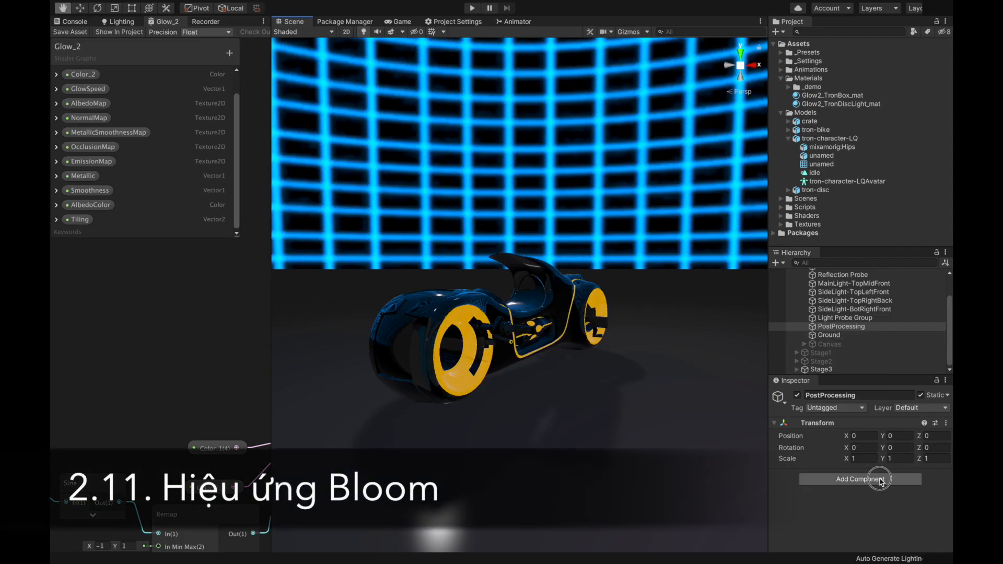
{"action": "left_click", "coordinate": [882, 477]}
{"action": "type", "text": "vol"}
{"action": "key", "text": "Return"}
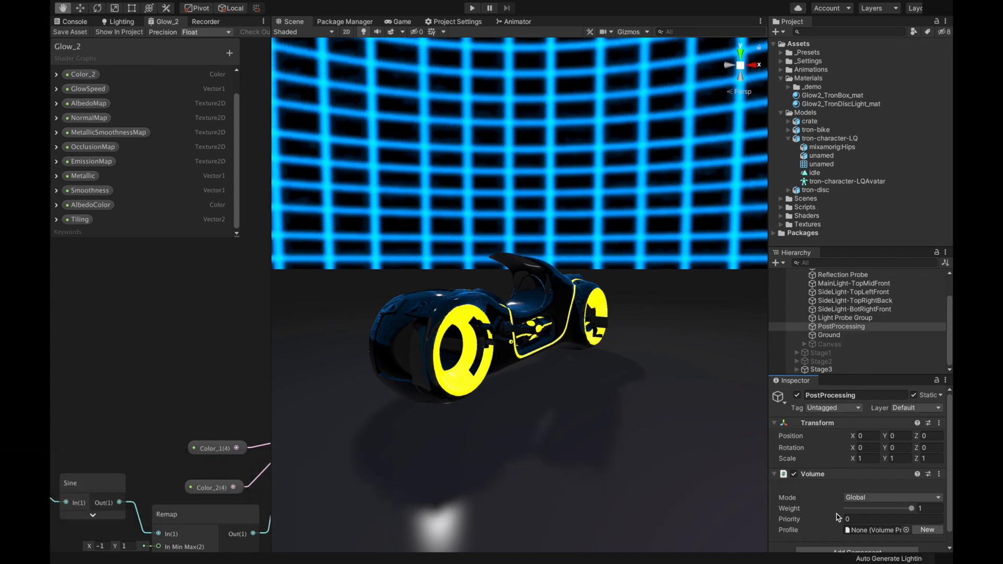
{"action": "scroll", "coordinate": [838, 518], "scroll_direction": "down", "scroll_amount": 1}
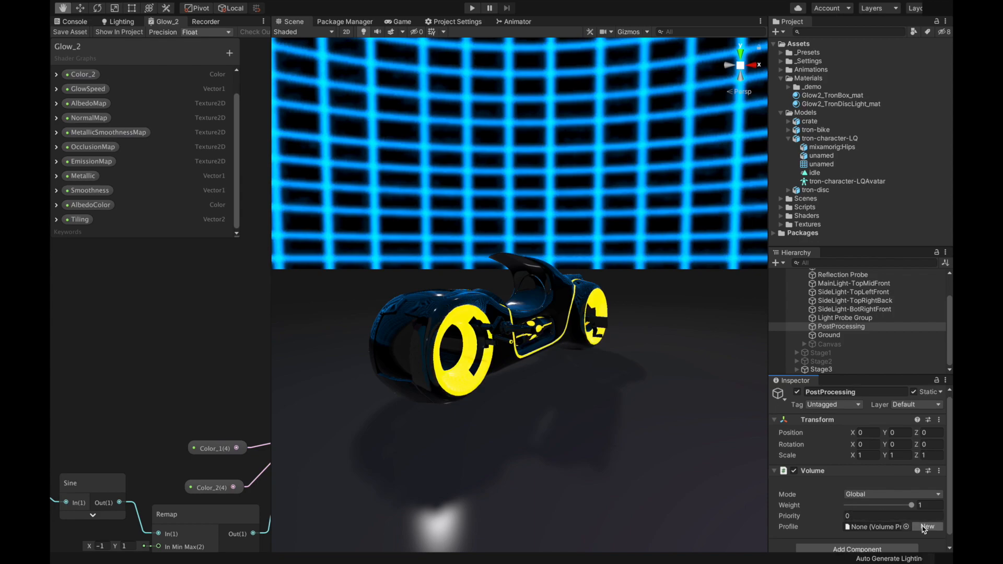
{"action": "left_click", "coordinate": [925, 528]}
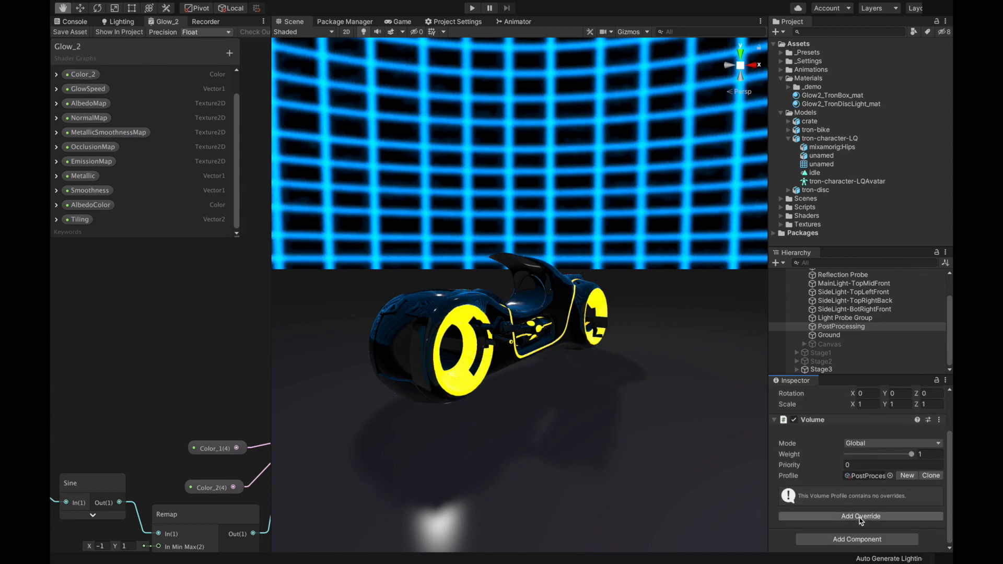
Step: Add a Bloom override to the PostProcessing volume profile
{"action": "left_click", "coordinate": [861, 516]}
{"action": "left_click", "coordinate": [861, 385]}
{"action": "left_click", "coordinate": [861, 385]}
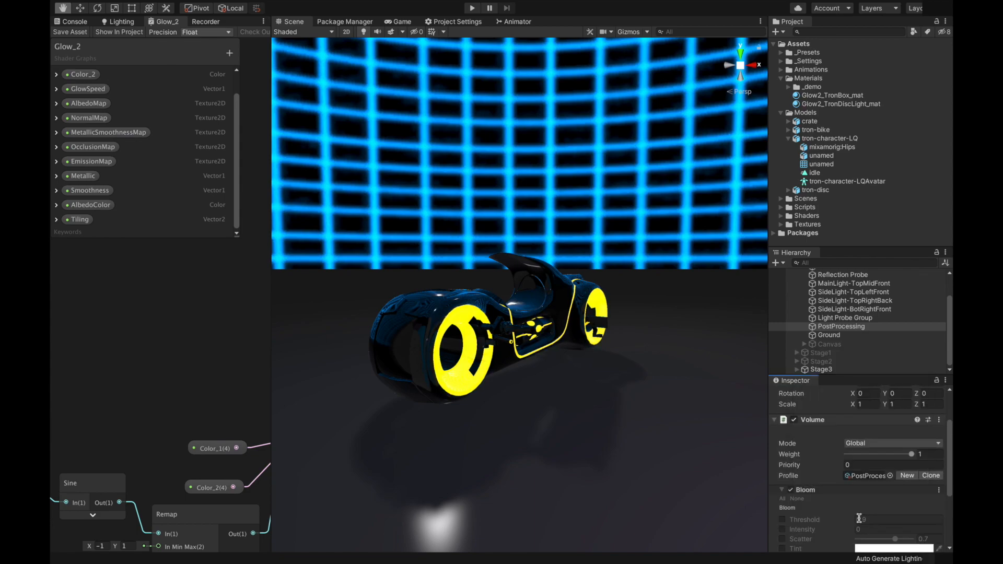
{"action": "scroll", "coordinate": [859, 518], "scroll_direction": "down", "scroll_amount": 4}
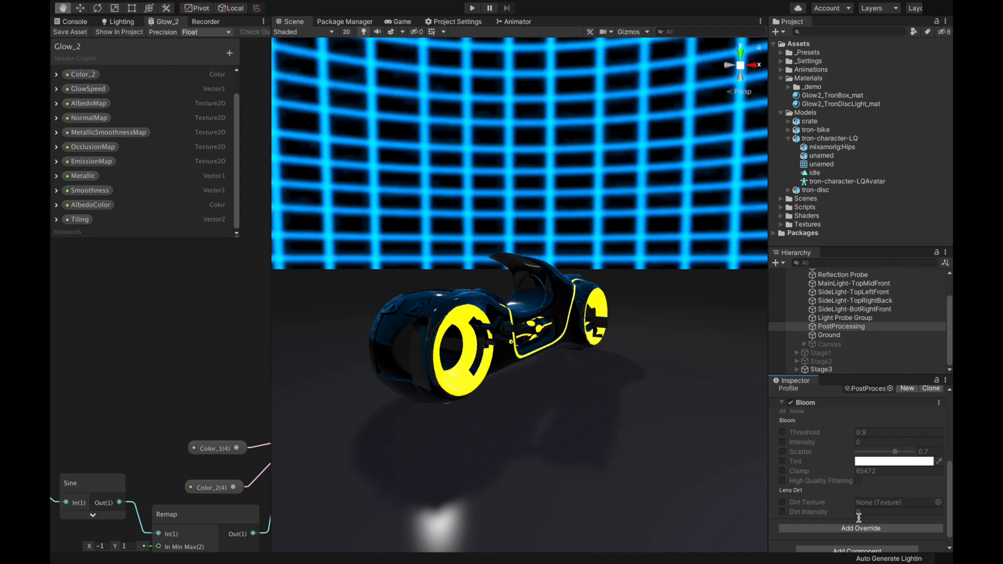
Step: Enable Bloom's Threshold and Intensity overrides, raise the Intensity and check the glow around the bike
{"action": "left_click", "coordinate": [782, 432]}
{"action": "left_click", "coordinate": [782, 442]}
{"action": "mouse_move", "coordinate": [852, 443]}
{"action": "left_mouse_down"}
{"action": "mouse_move", "coordinate": [891, 442]}
{"action": "mouse_move", "coordinate": [857, 442]}
{"action": "left_mouse_up"}
{"action": "left_click_drag", "start_coordinate": [524, 418], "coordinate": [448, 414], "text": "alt"}
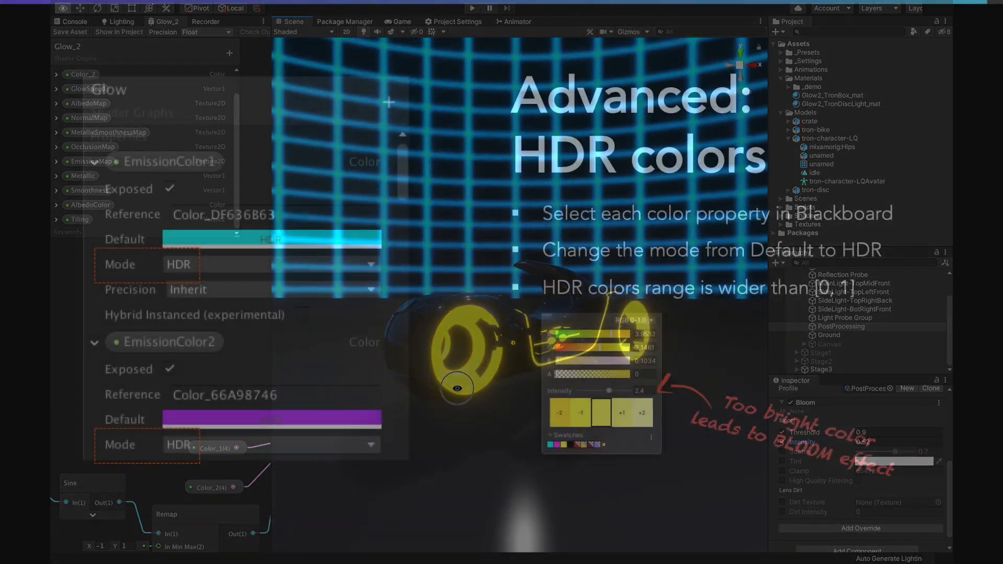